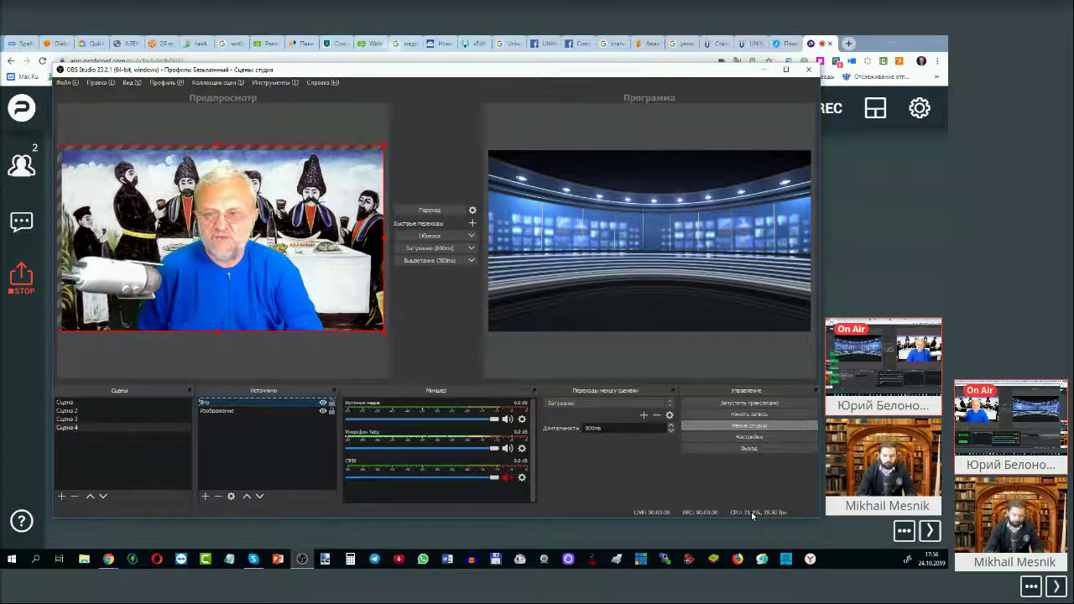
Toggle the visibility of the Изображение background source in Сцена 4 off and on, and delete that source
click(224, 413)
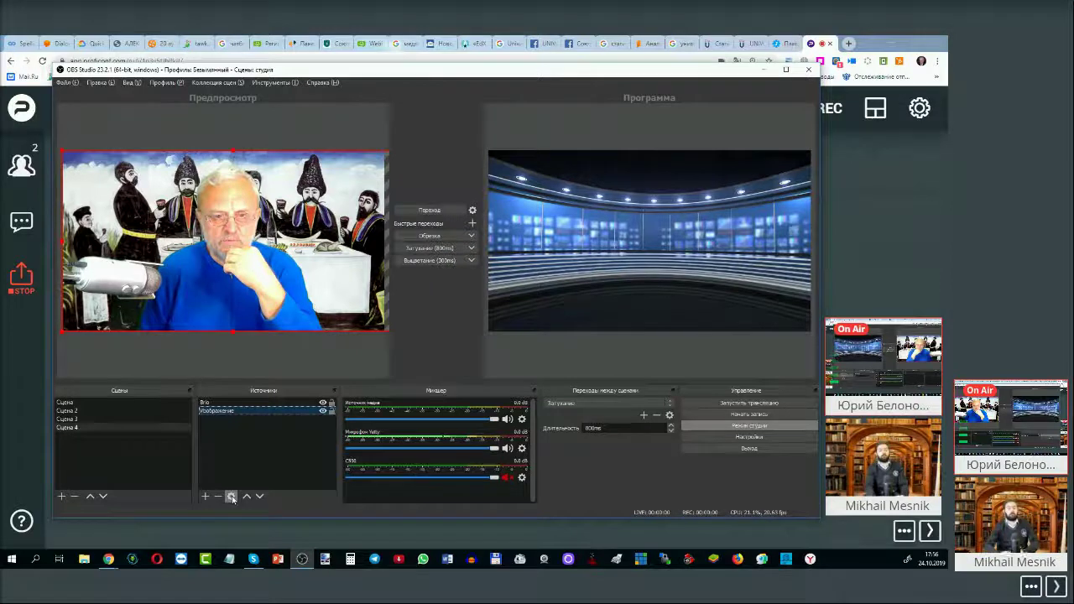
click(322, 411)
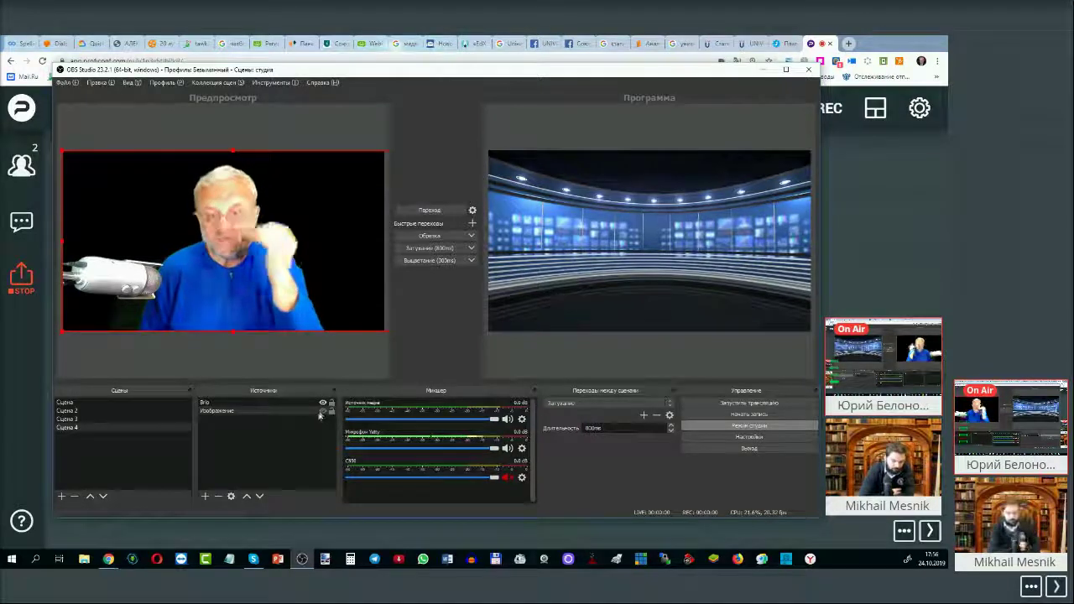
click(322, 411)
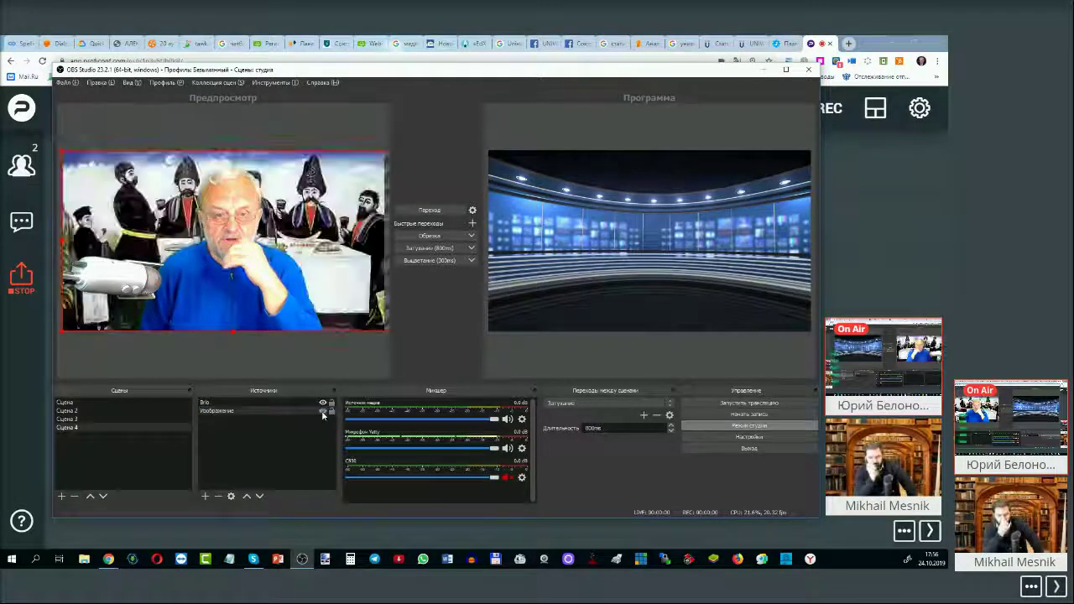
click(217, 496)
click(469, 311)
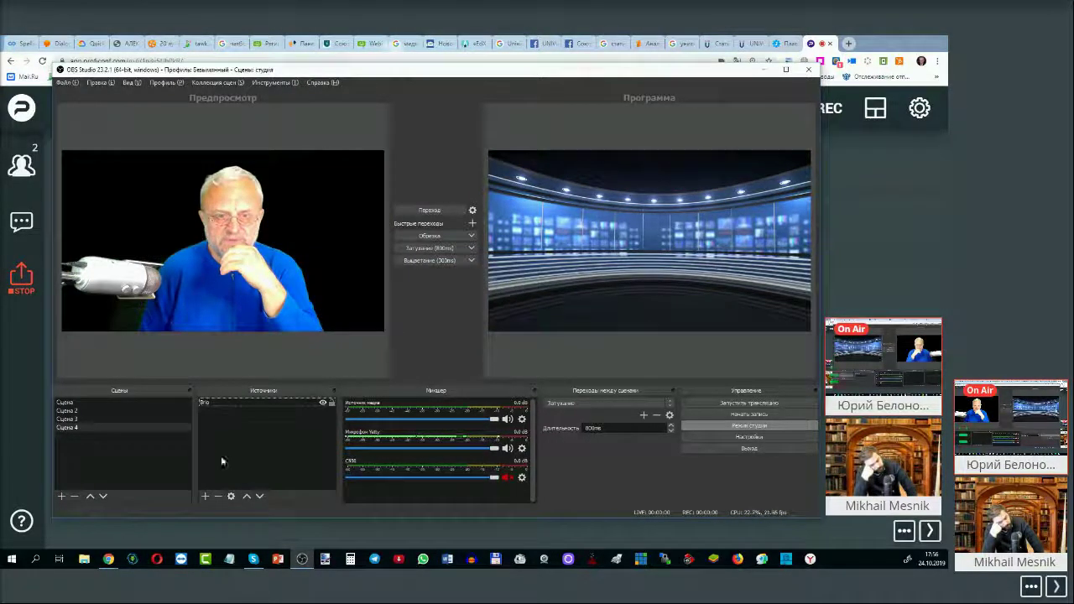
Add a new media source (Источник медиа) named "ТВ студия" to Сцена 4
click(205, 496)
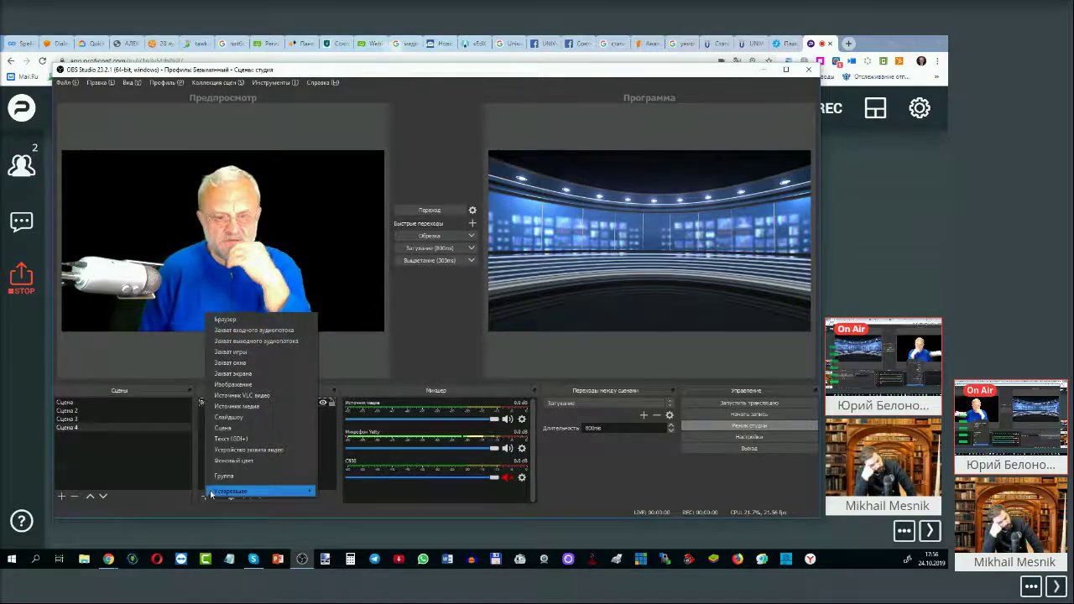
click(228, 406)
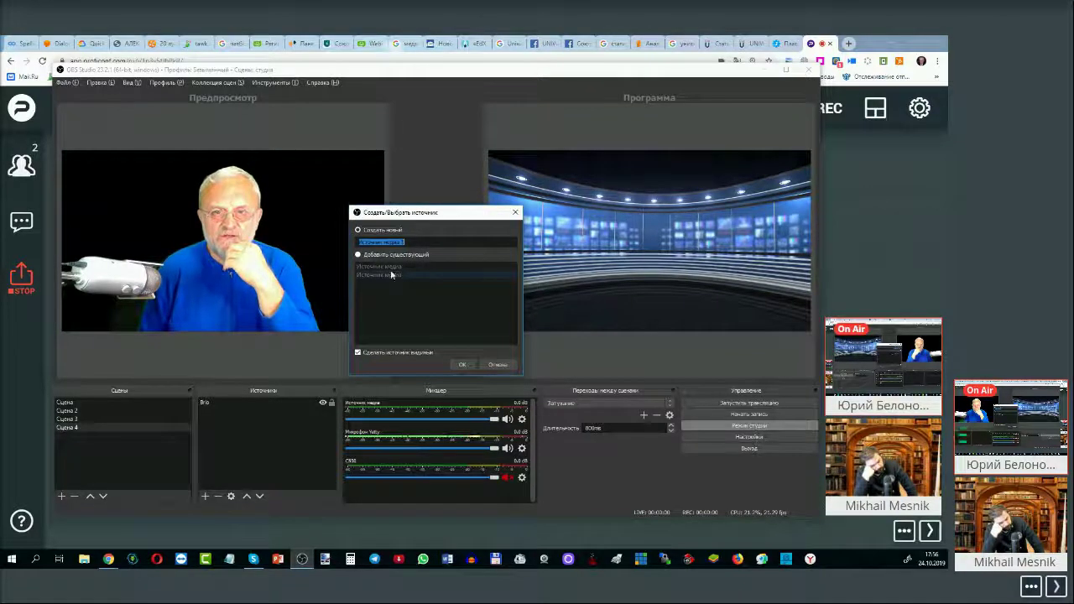
click(358, 256)
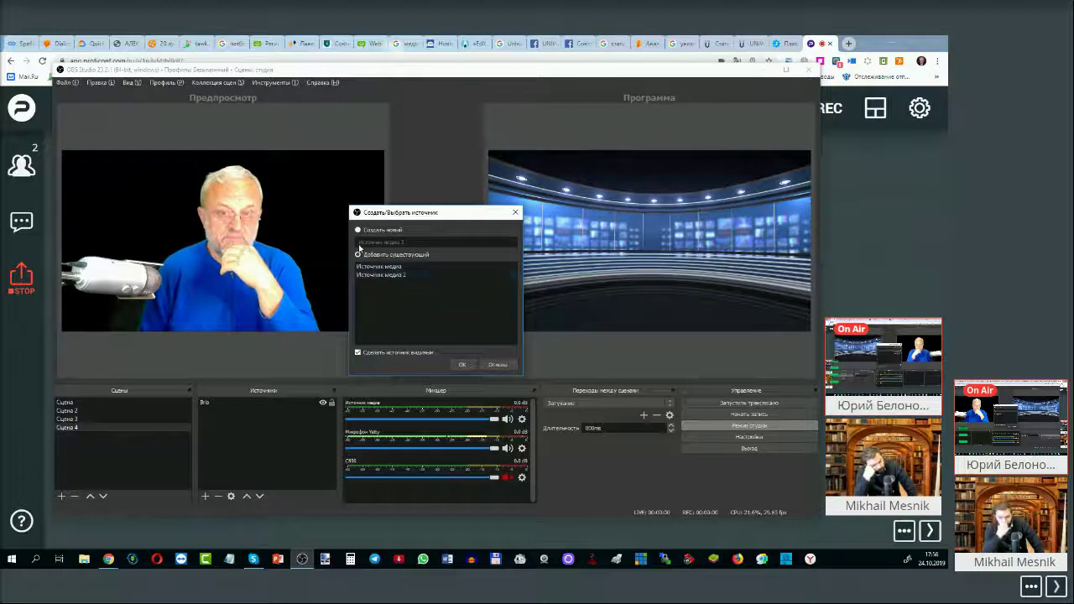
click(358, 230)
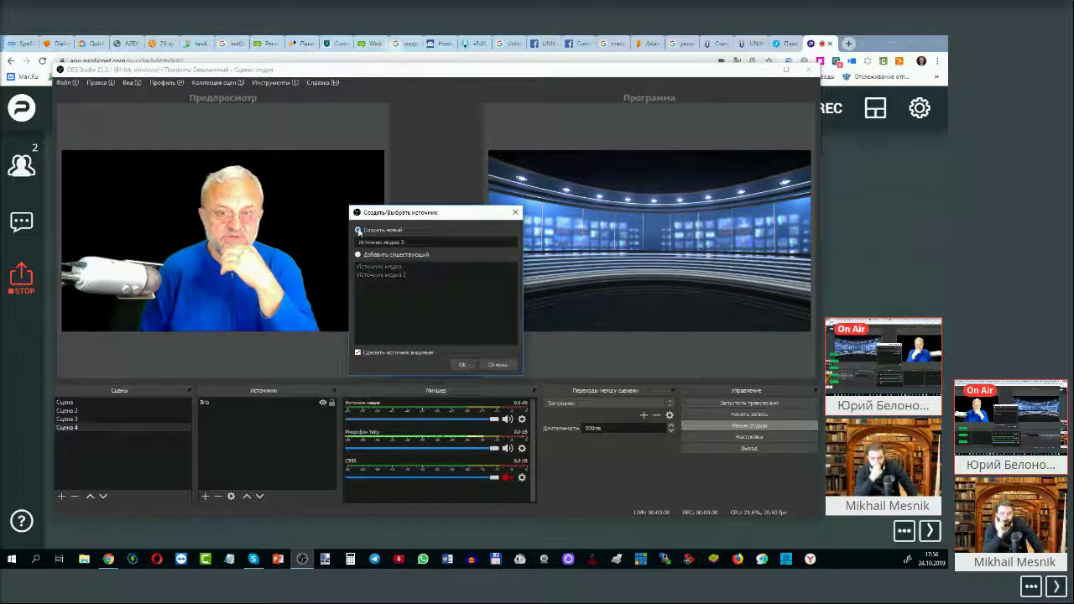
triple_click(411, 243)
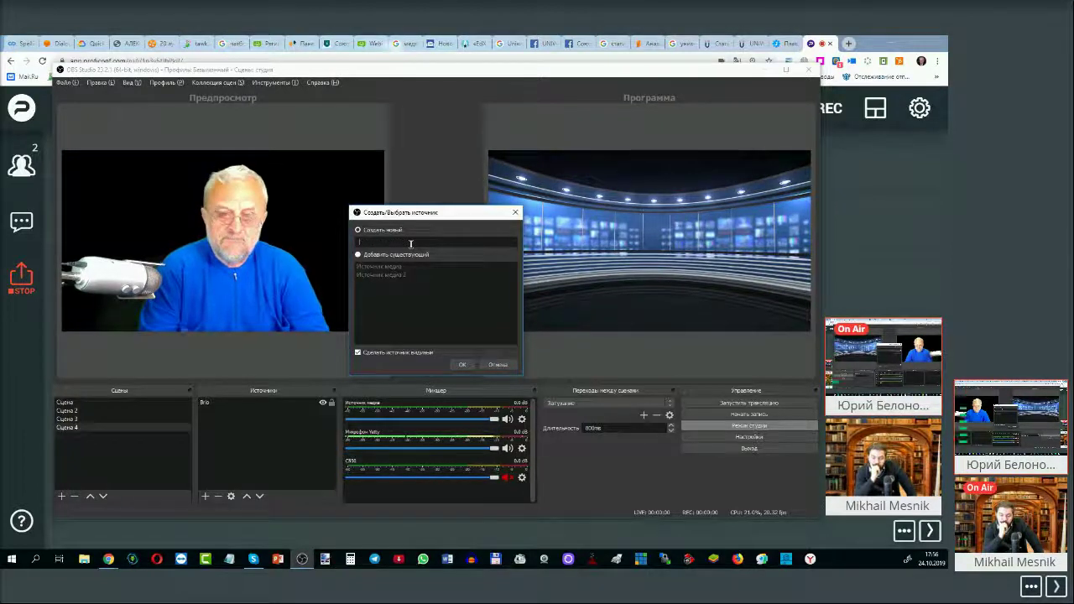
text(С)
key(BackSpace)
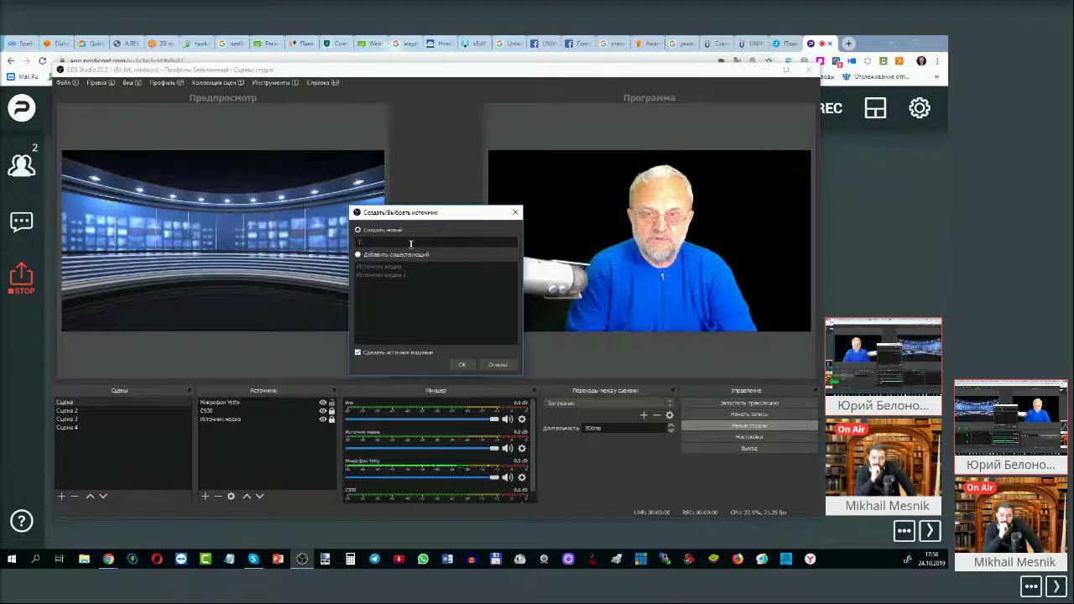
text(ND)
key(BackSpace)
key(BackSpace)
text(ТВ)
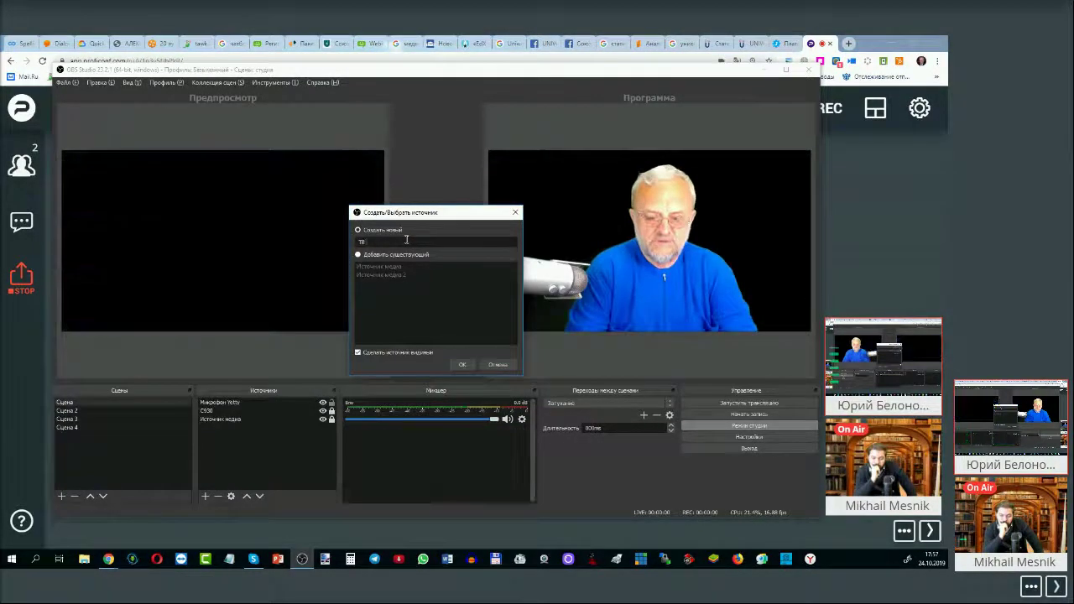
text( студии)
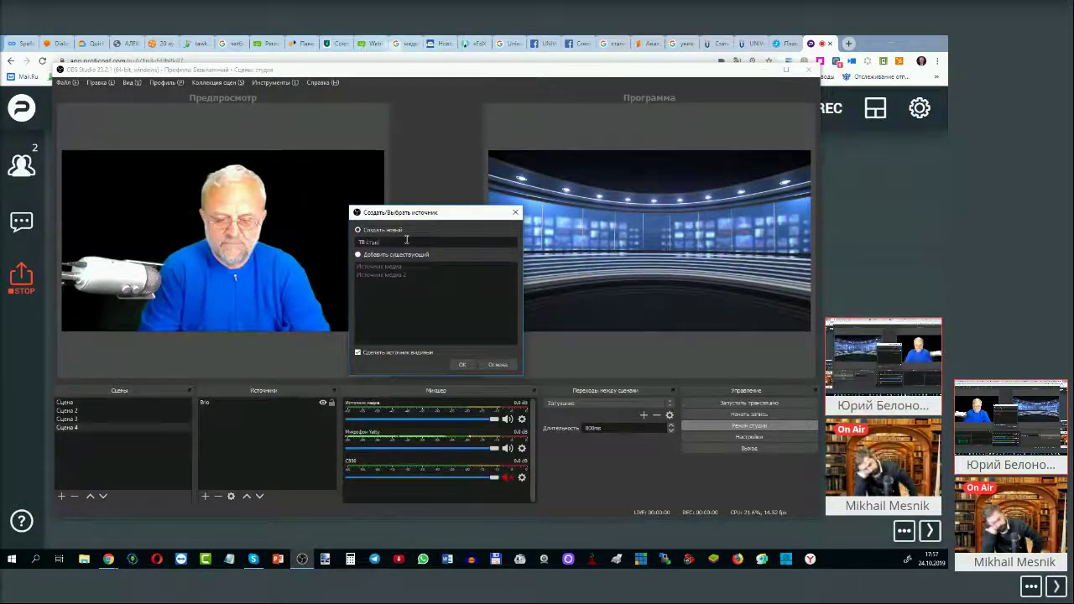
click(462, 364)
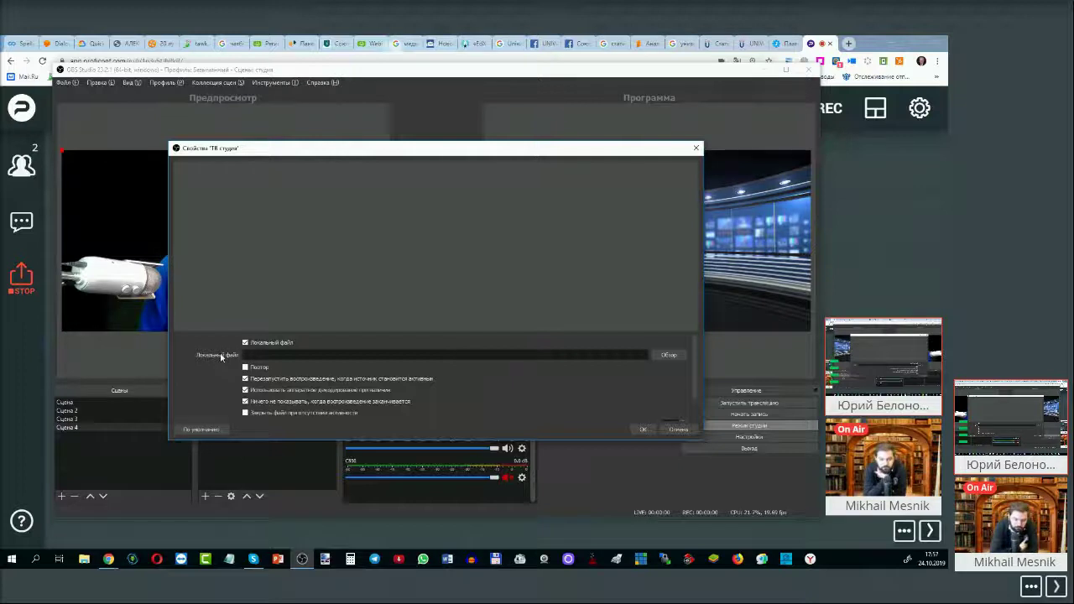
Browse for the source's local file in the computer's Видео folder and enlarge the file chooser
click(675, 355)
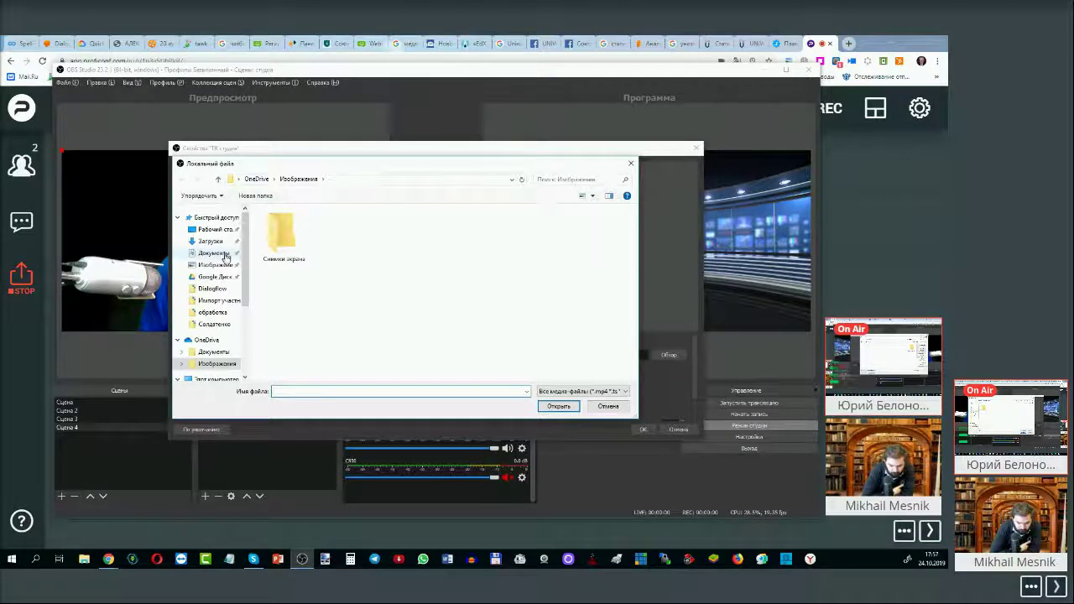
click(215, 253)
click(264, 179)
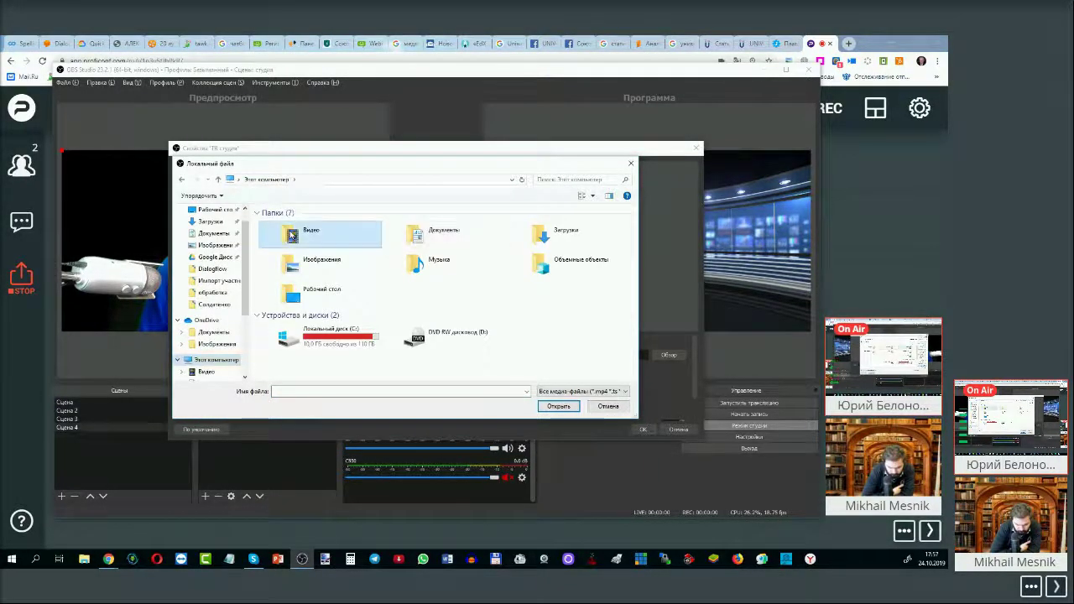
double_click(291, 232)
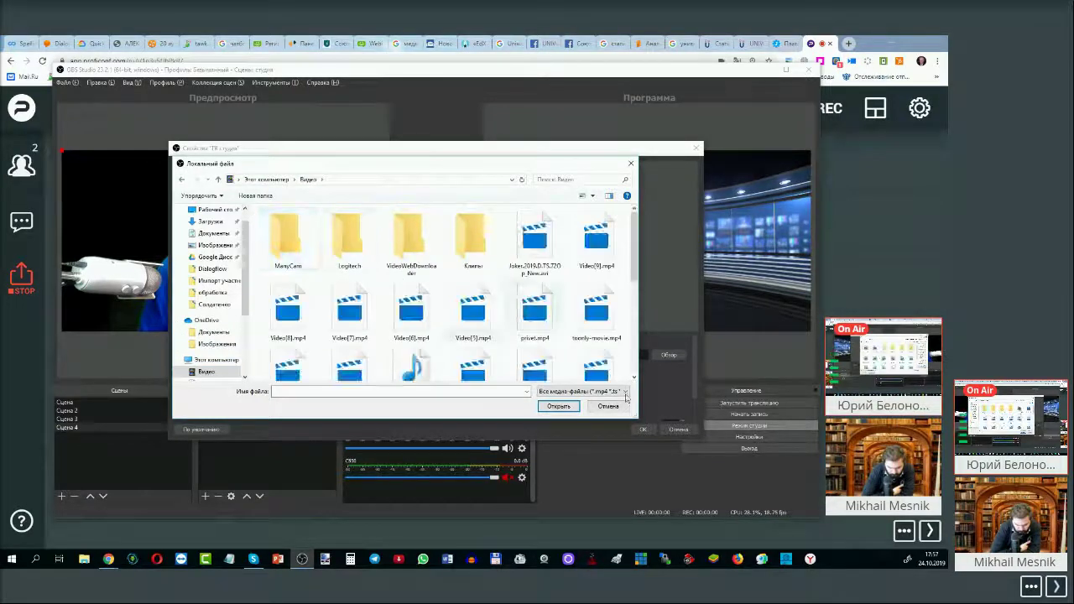
drag(638, 418, 696, 483)
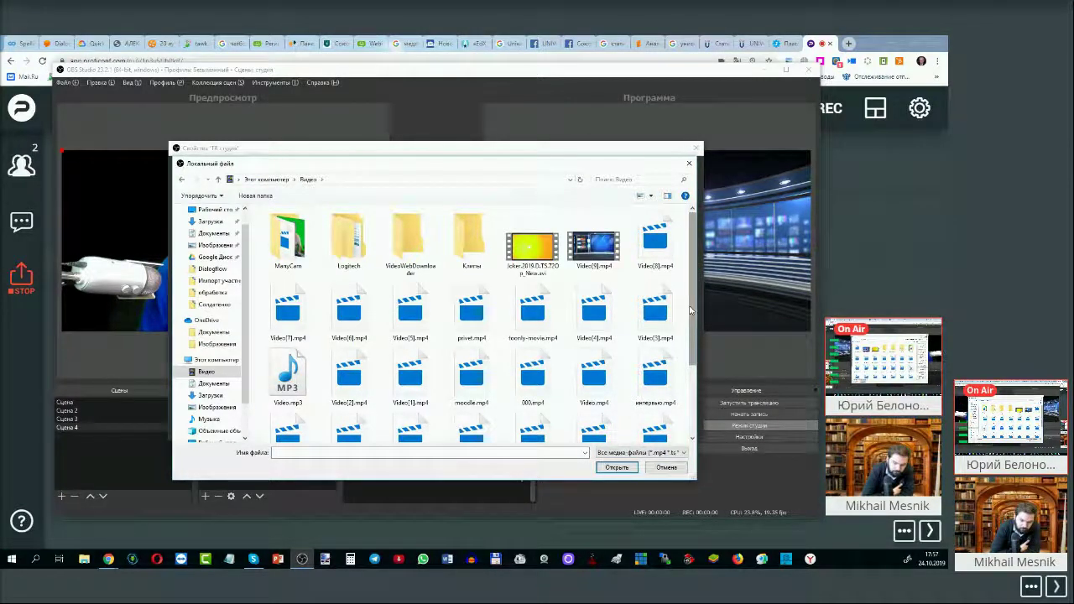
Look through the background clips in the Видео folder, including Video[9].mp4 and Video[8].mp4
click(595, 246)
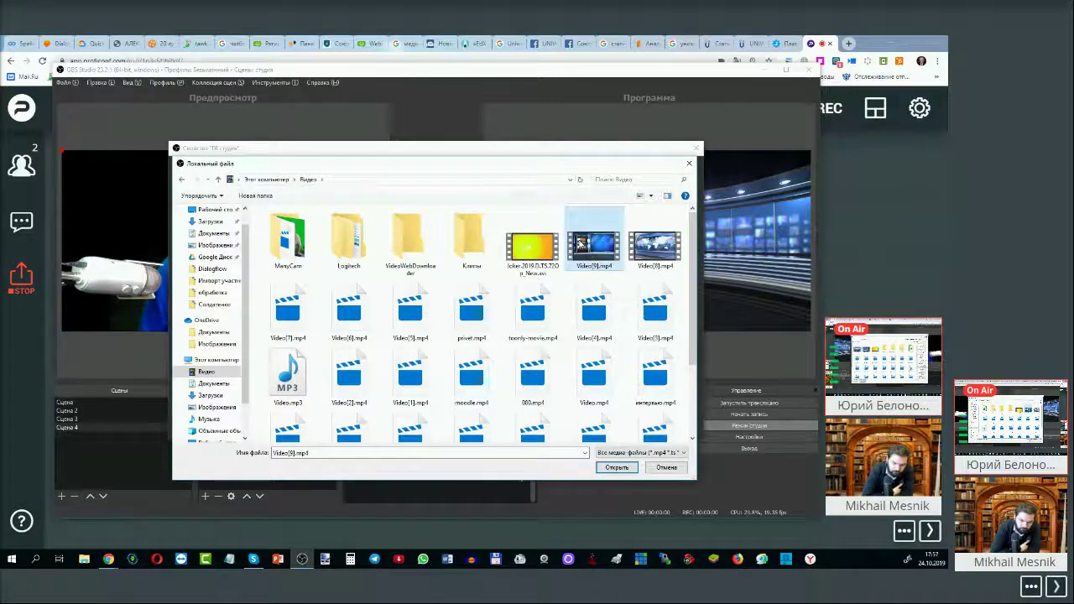
click(647, 250)
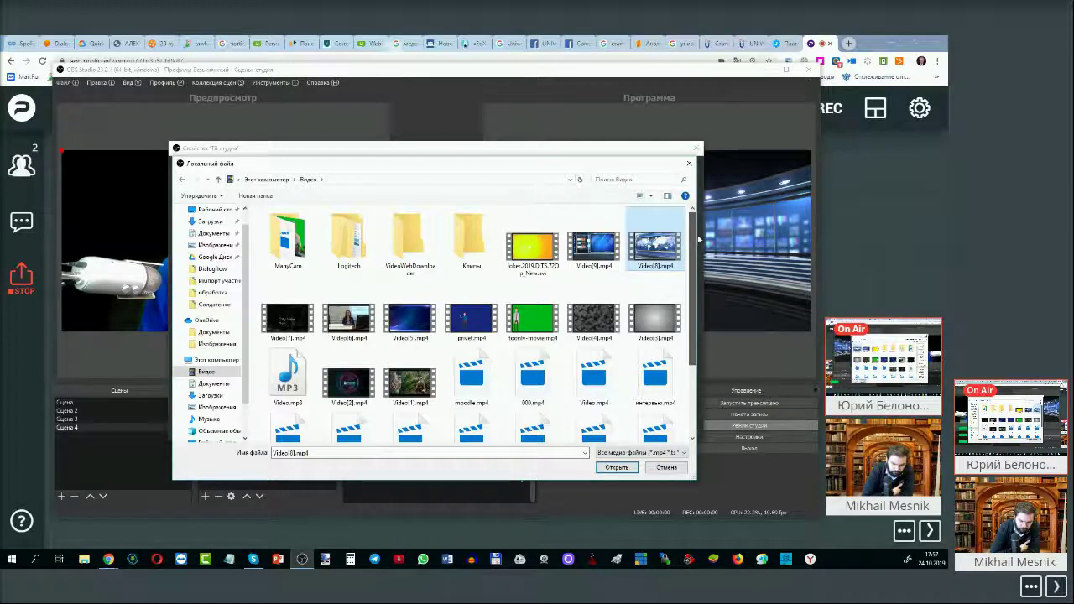
drag(697, 241, 695, 322)
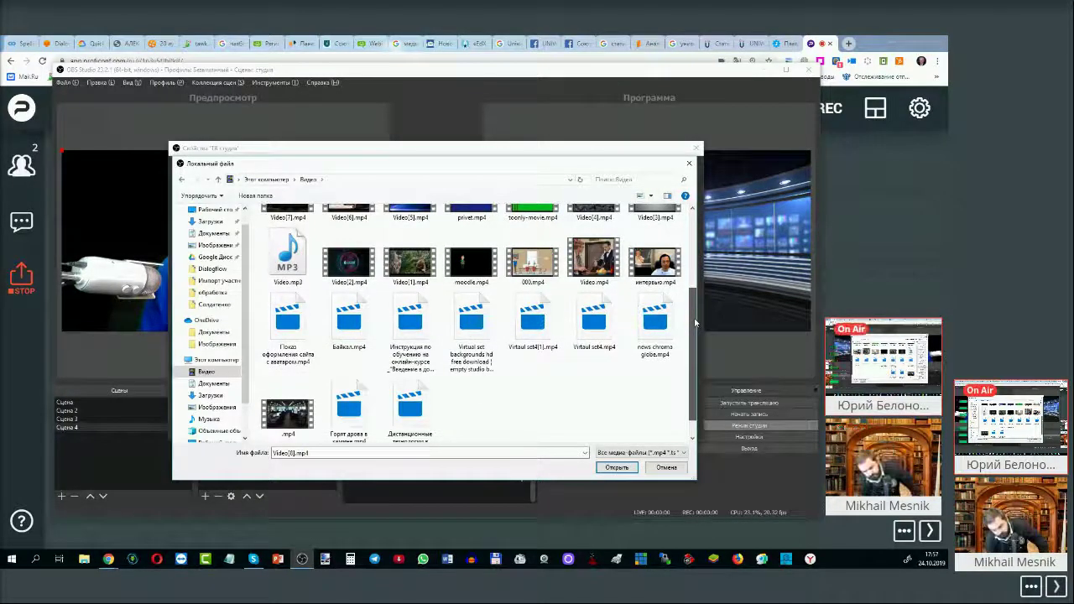
drag(695, 322, 695, 278)
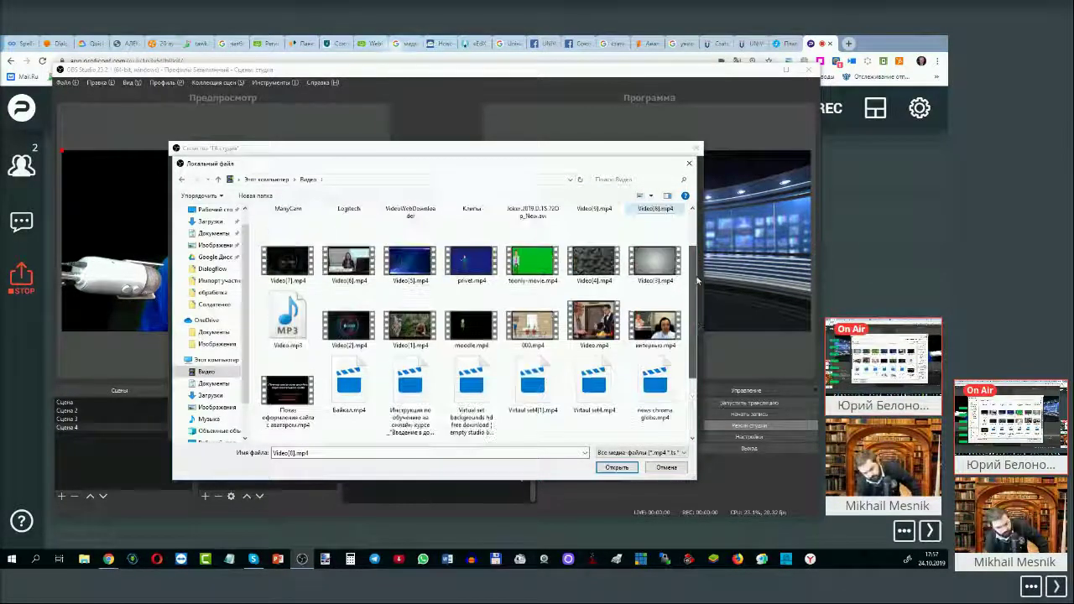
Switch to Ummy Video Downloader, show its field for a video or playlist link, and close it
click(400, 560)
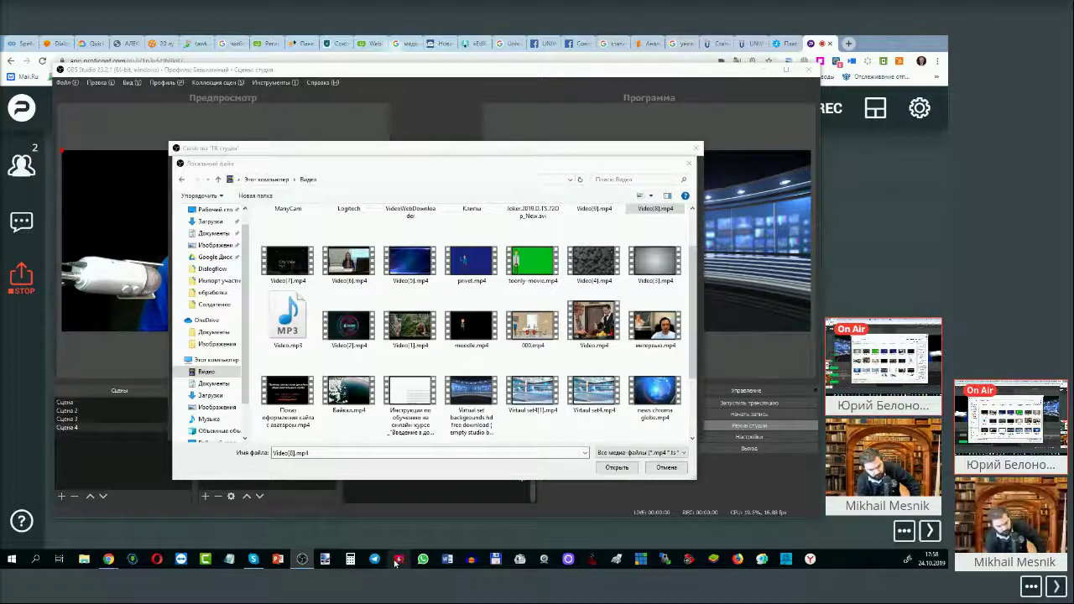
click(397, 560)
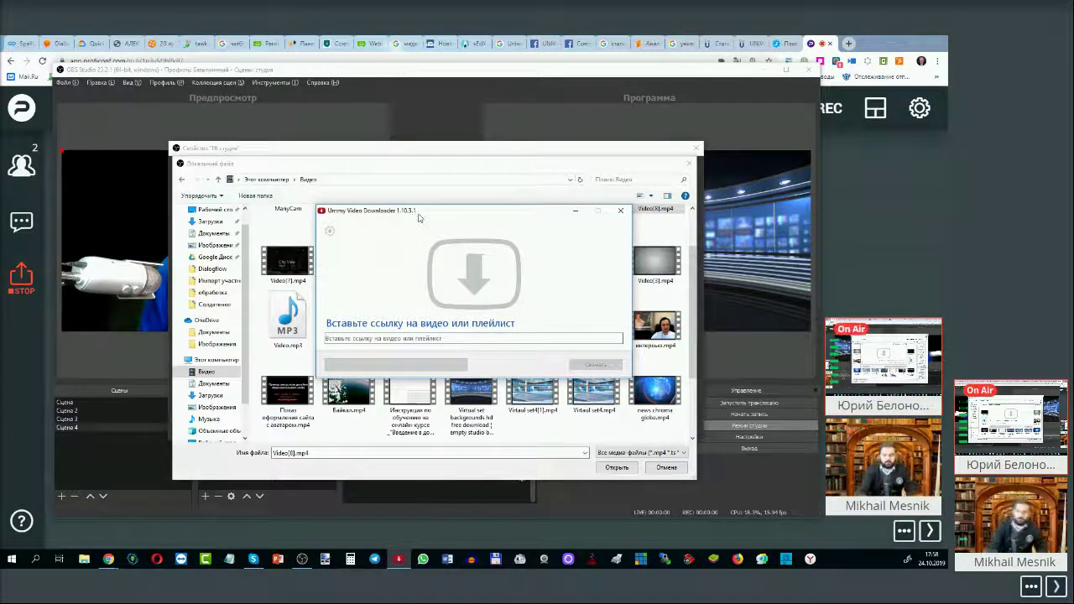
click(354, 338)
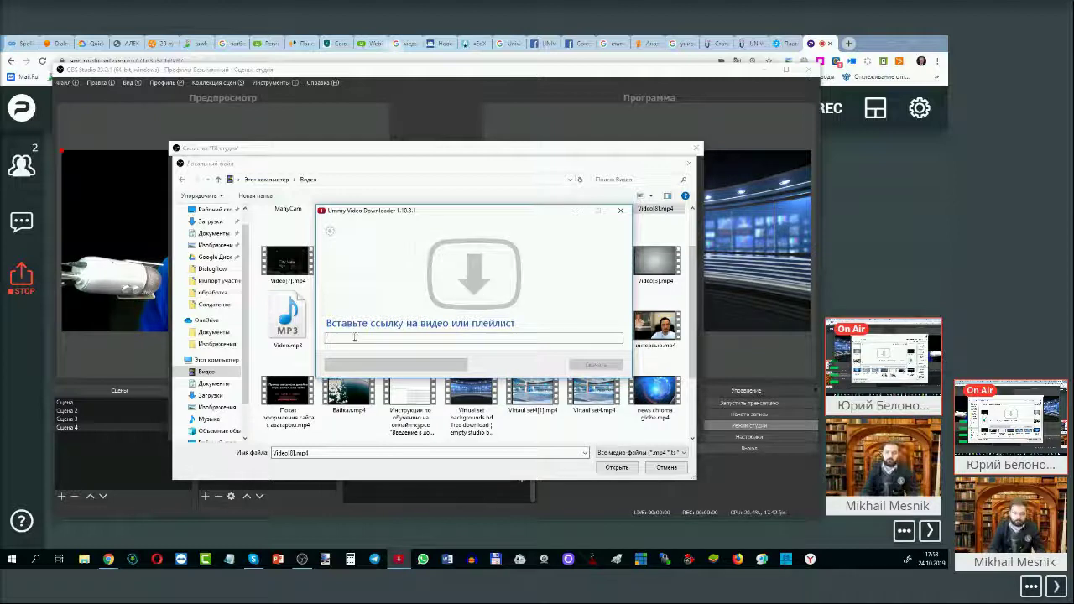
click(622, 212)
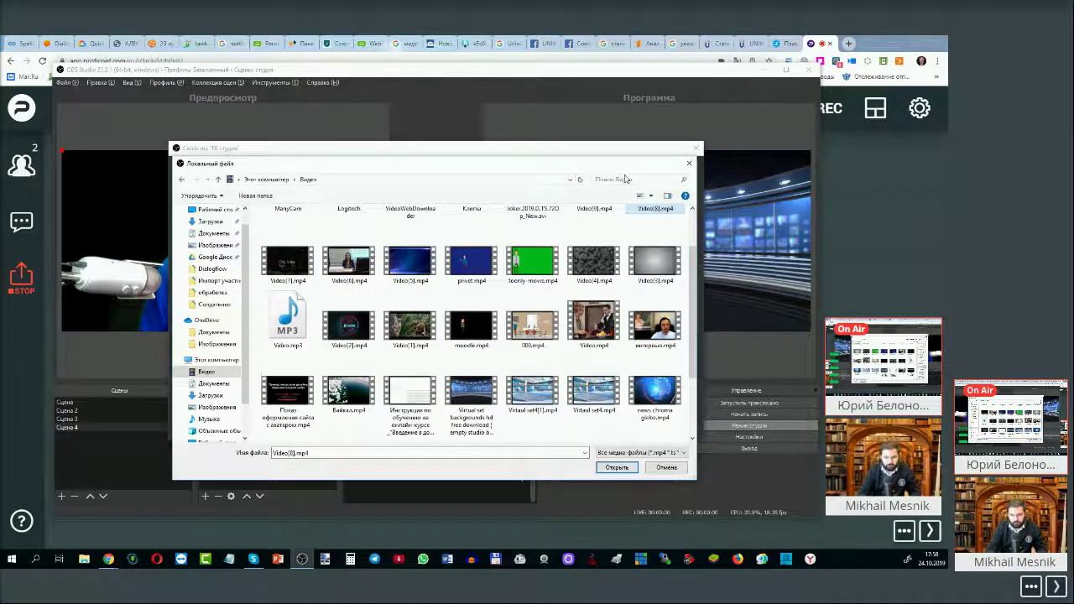
Review the downloaded clips in the file chooser, and bring up Ummy Video Downloader once more before closing it
drag(616, 165, 588, 169)
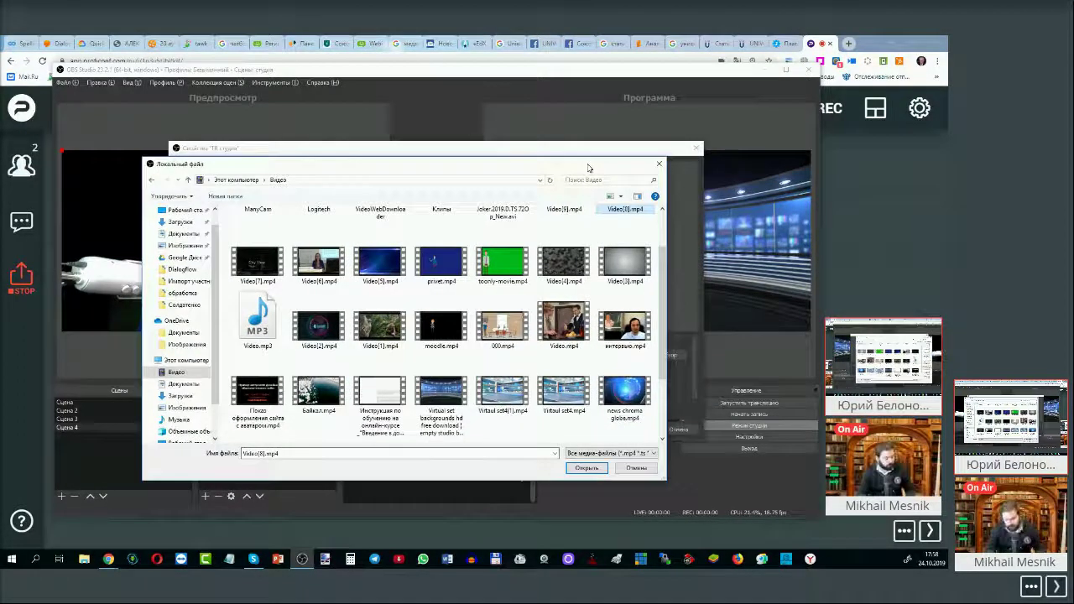
click(662, 220)
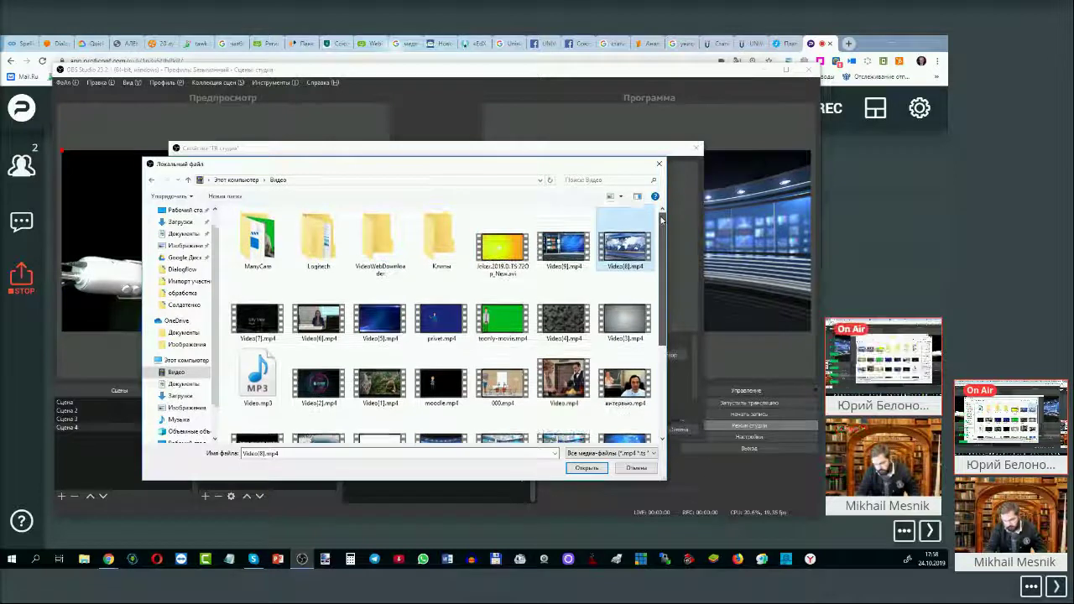
scroll(662, 220, down, 1)
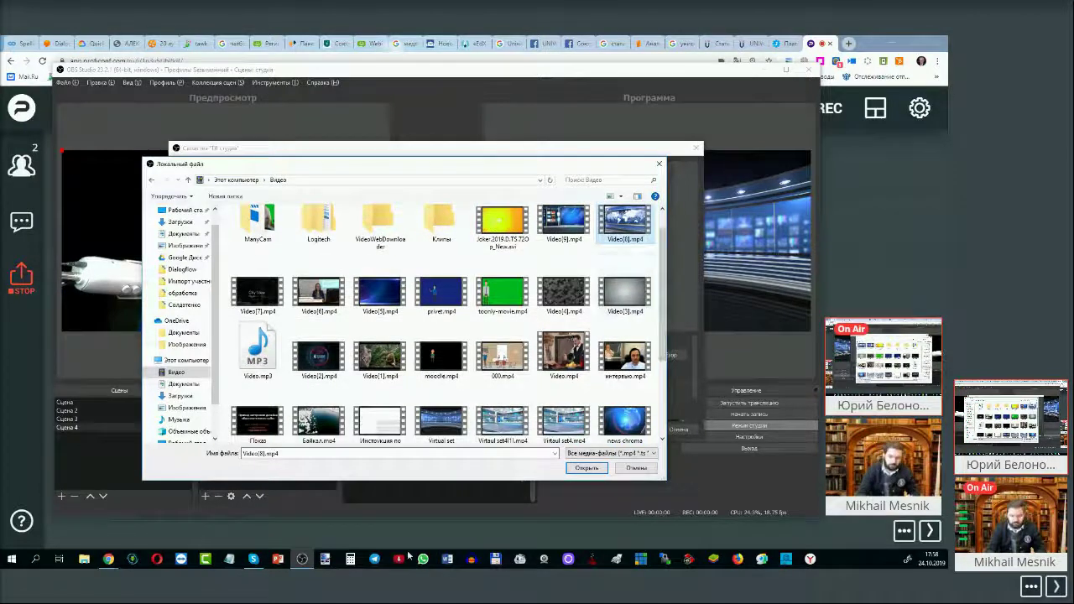
click(402, 561)
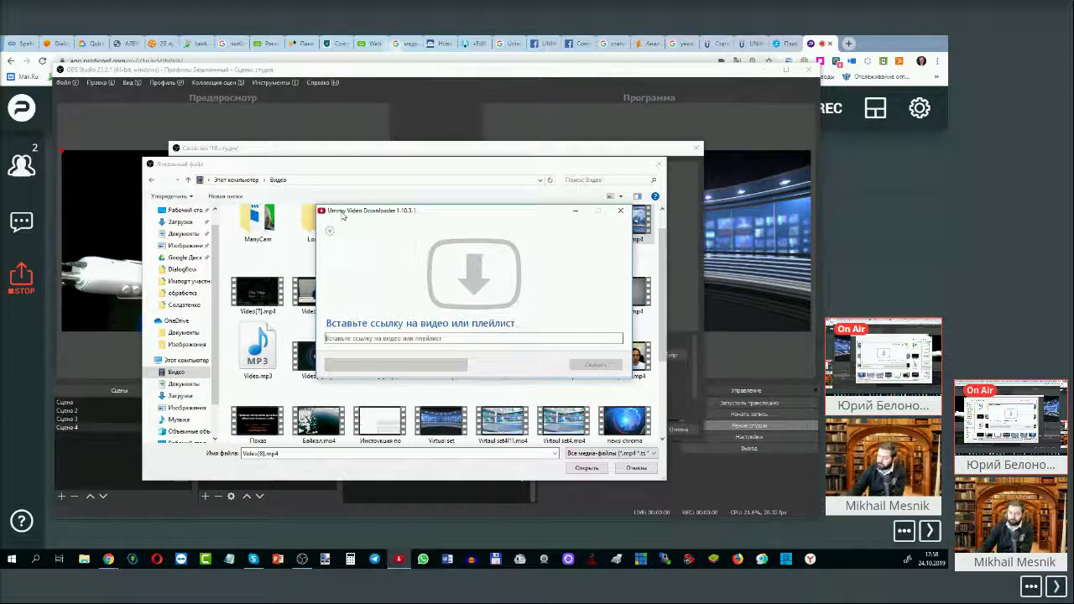
click(621, 212)
Widen the file chooser and load "Горят дрова в камине.mp4" as the local file of the ТВ студия source
drag(587, 165, 551, 170)
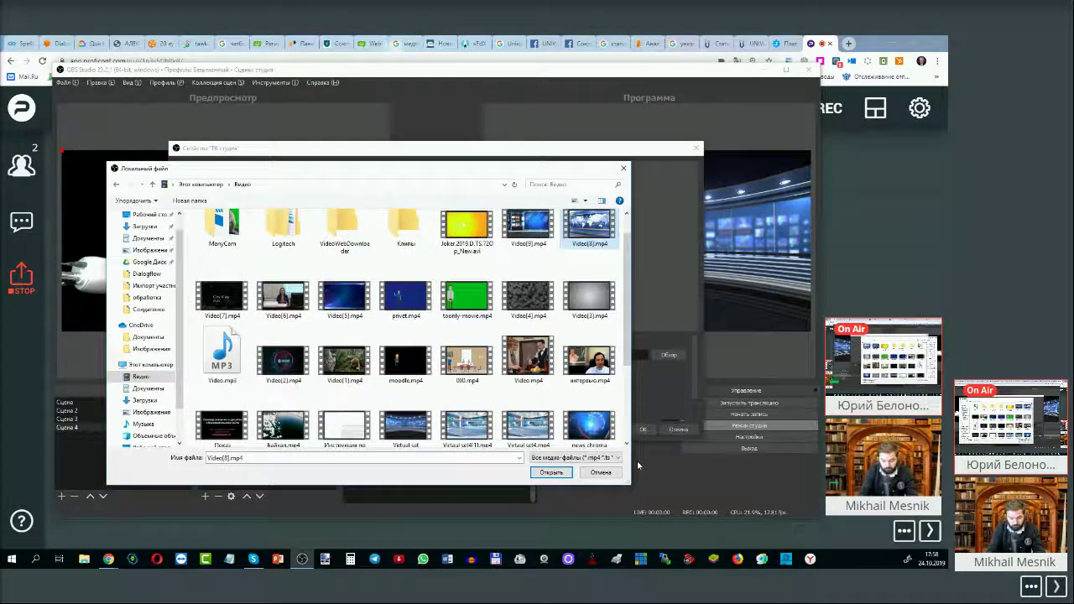
drag(631, 485, 693, 494)
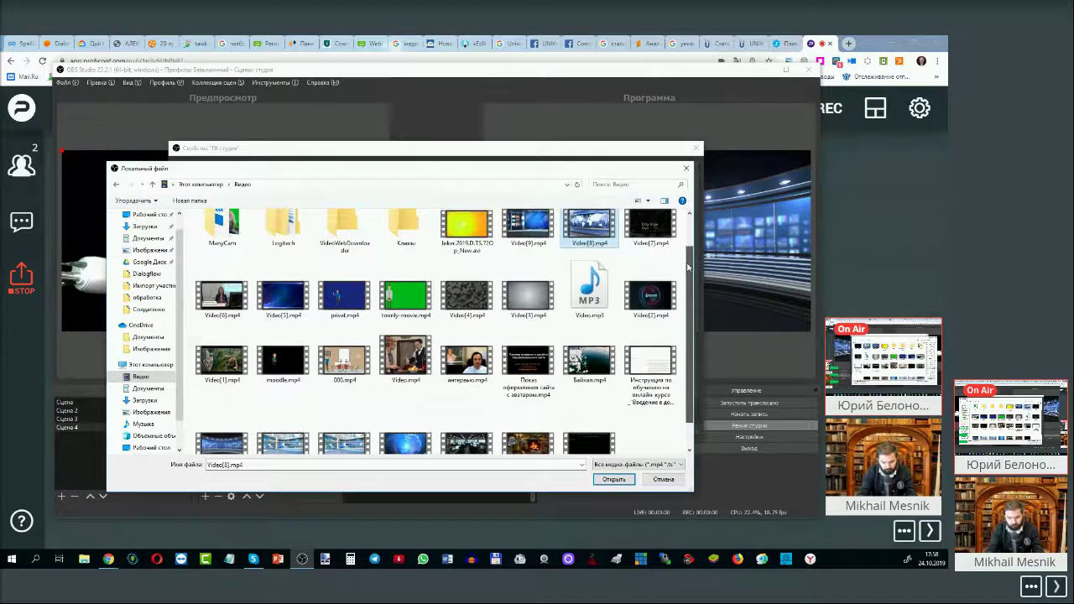
drag(688, 266, 688, 288)
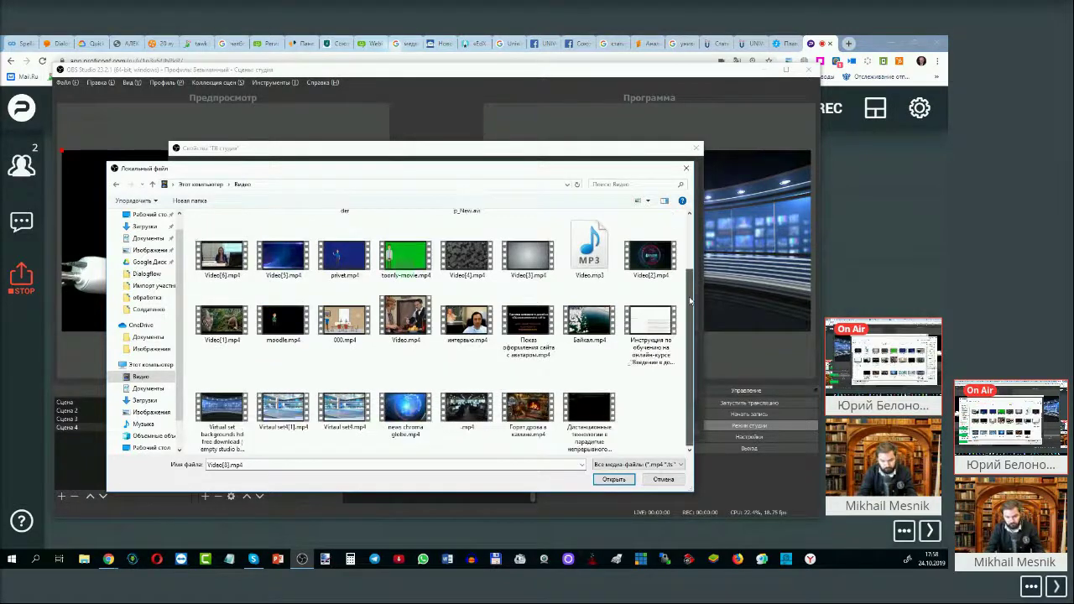
click(398, 413)
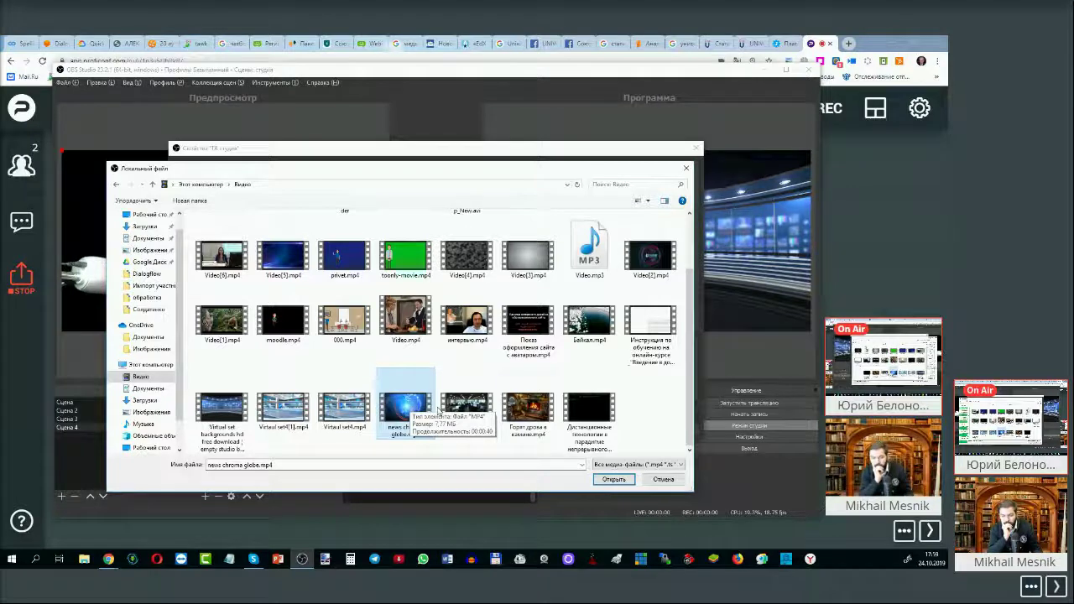
click(542, 416)
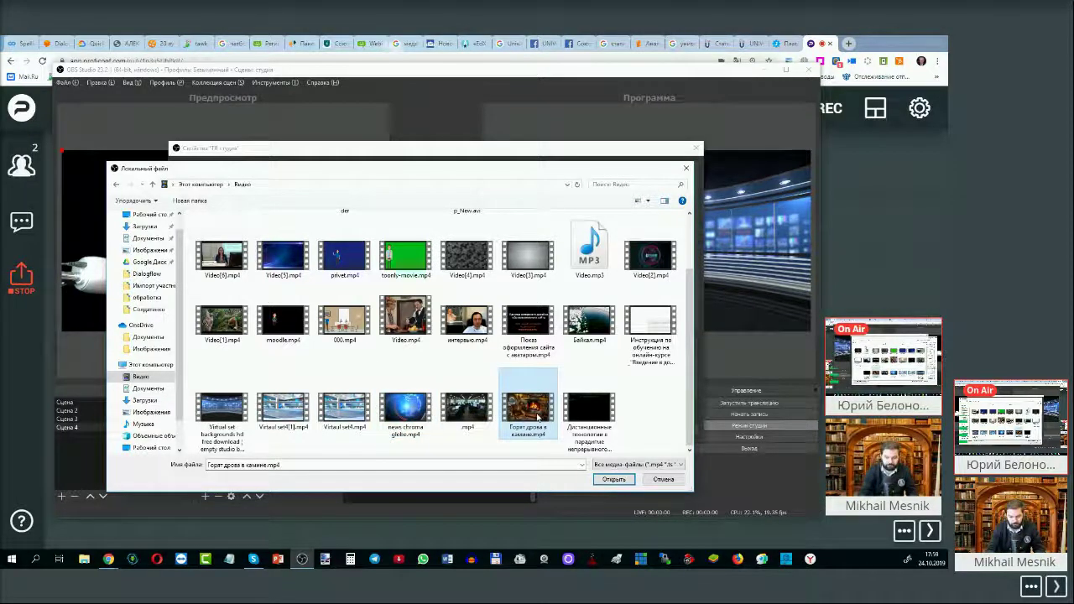
click(614, 482)
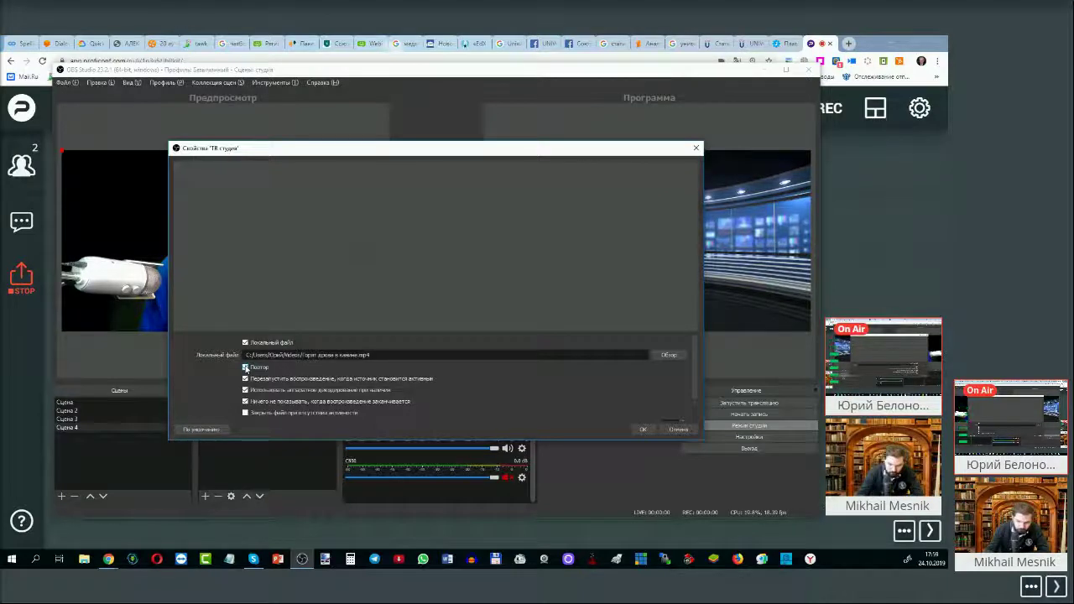
Apply the fireplace video to the ТВ студия source, move it below Brio in Сцена 4, and transition the scene to the program
click(641, 429)
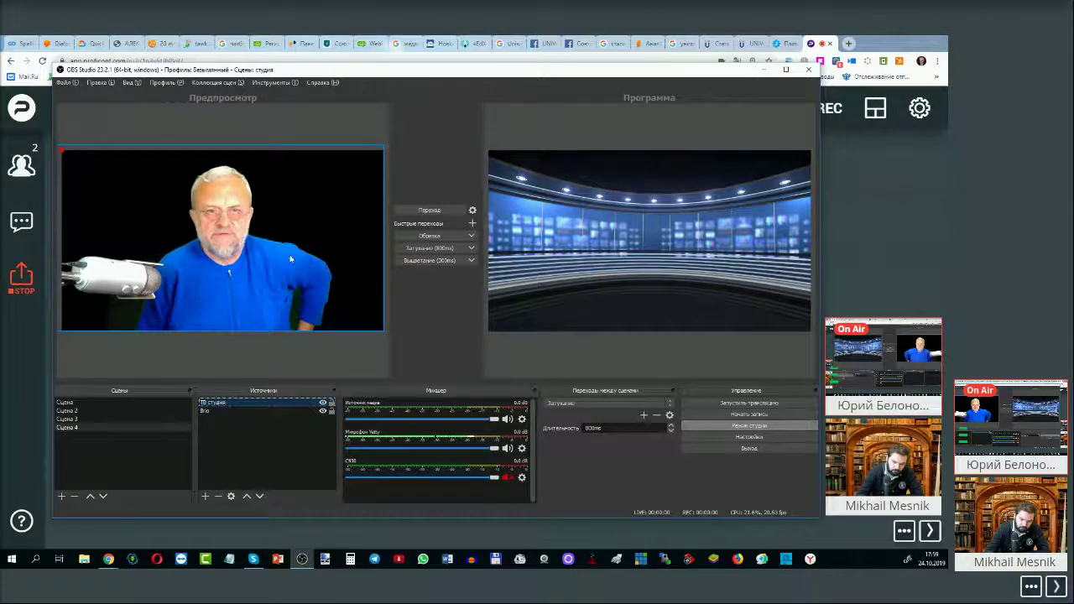
click(427, 212)
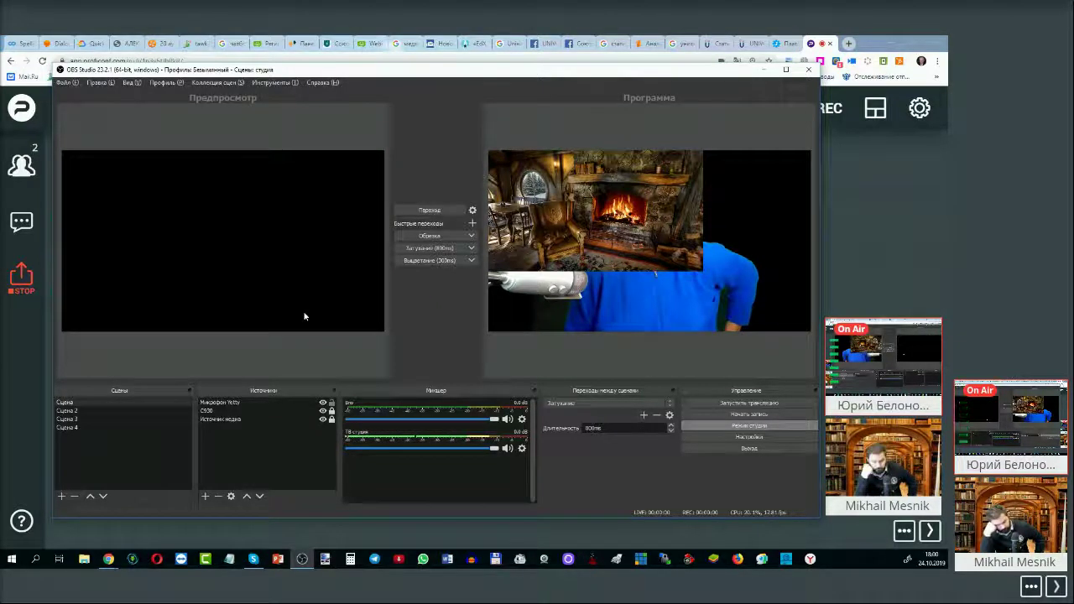
click(77, 428)
click(210, 404)
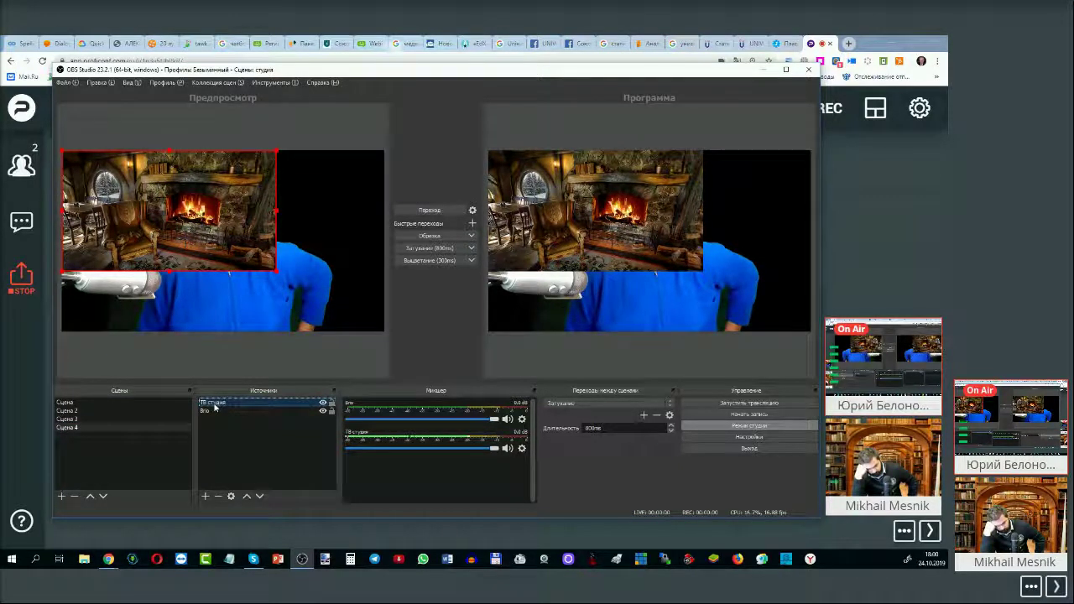
click(259, 496)
click(420, 210)
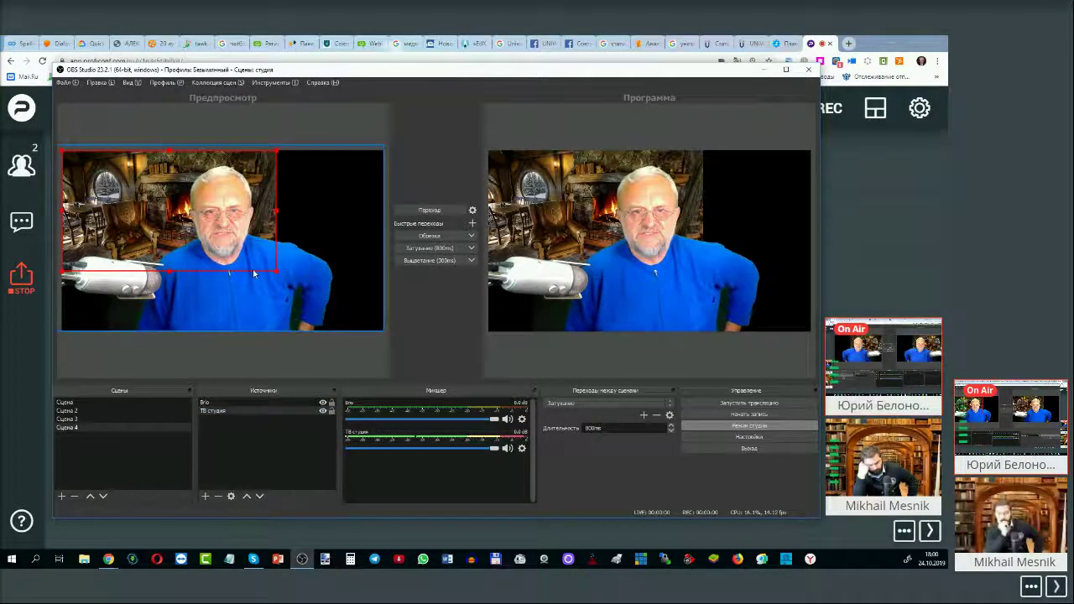
Enlarge the fireplace video to fill the whole Сцена 4 canvas and transition the result to the program
drag(276, 271, 346, 333)
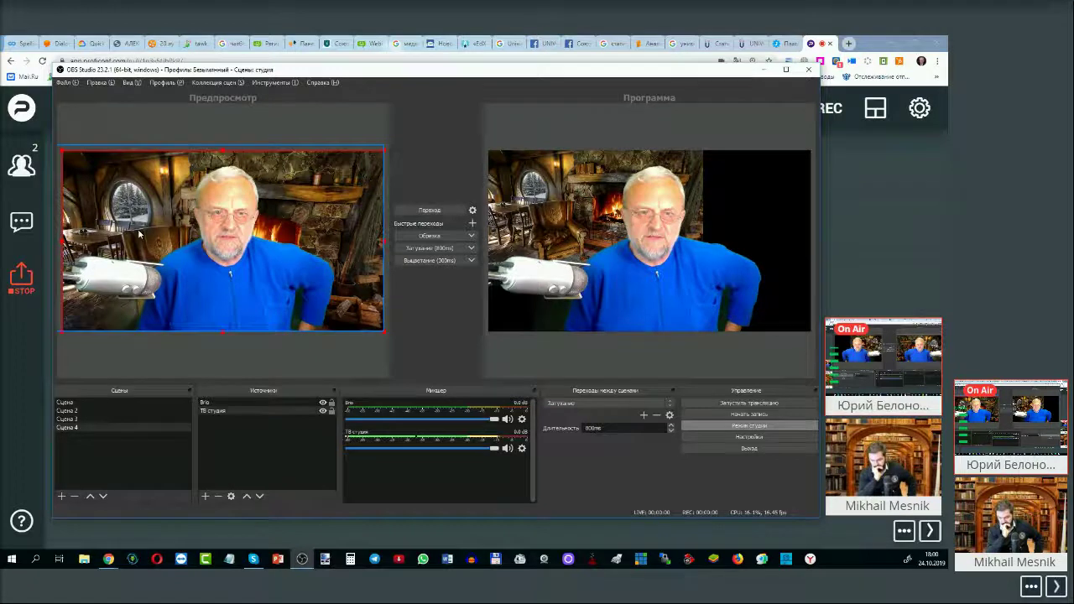
click(428, 211)
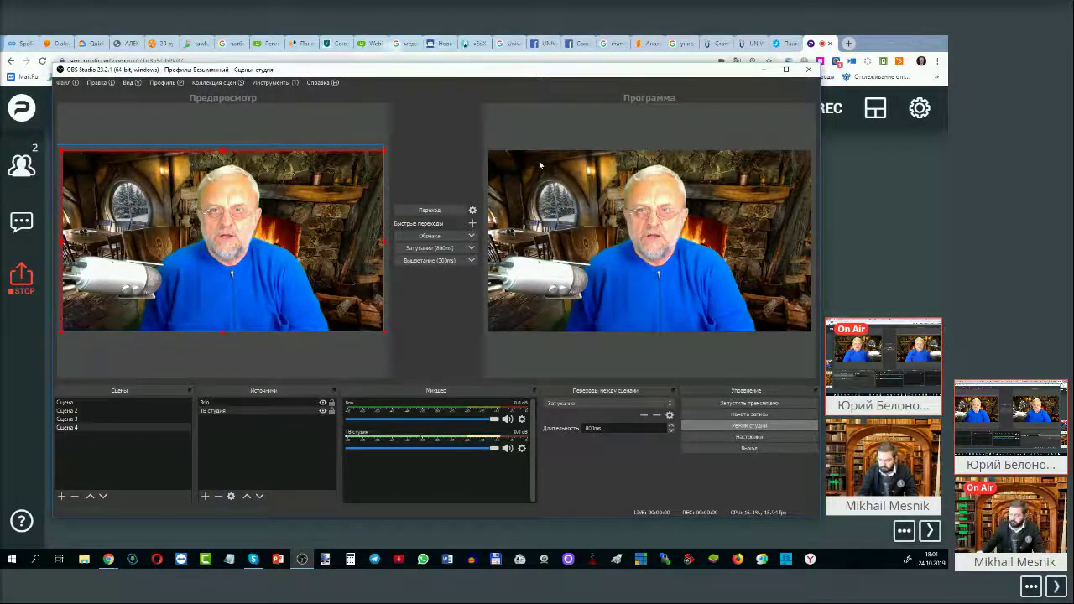
drag(602, 76, 612, 75)
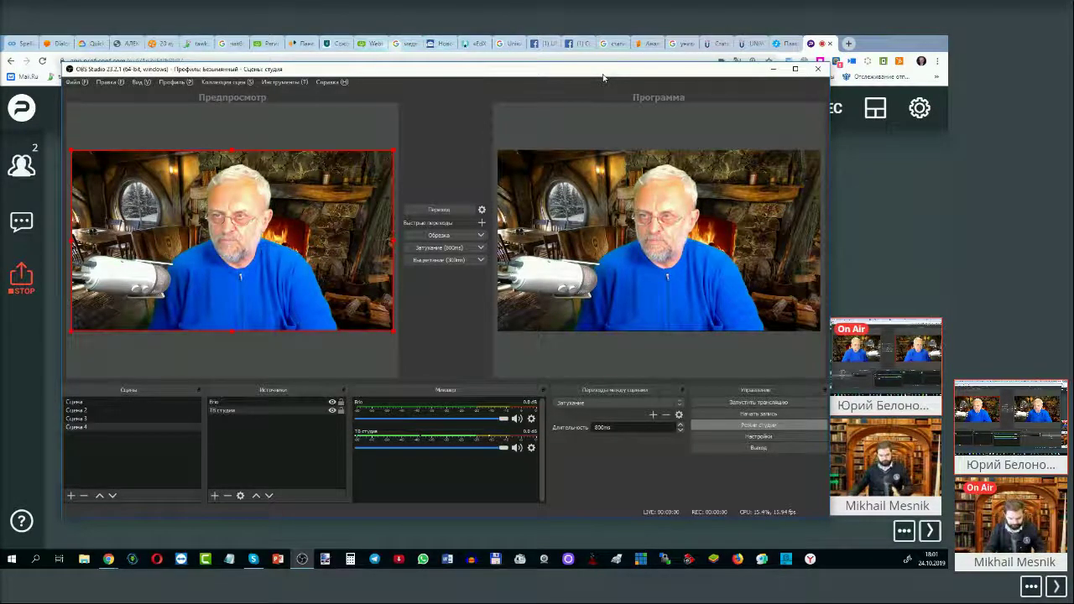
click(326, 347)
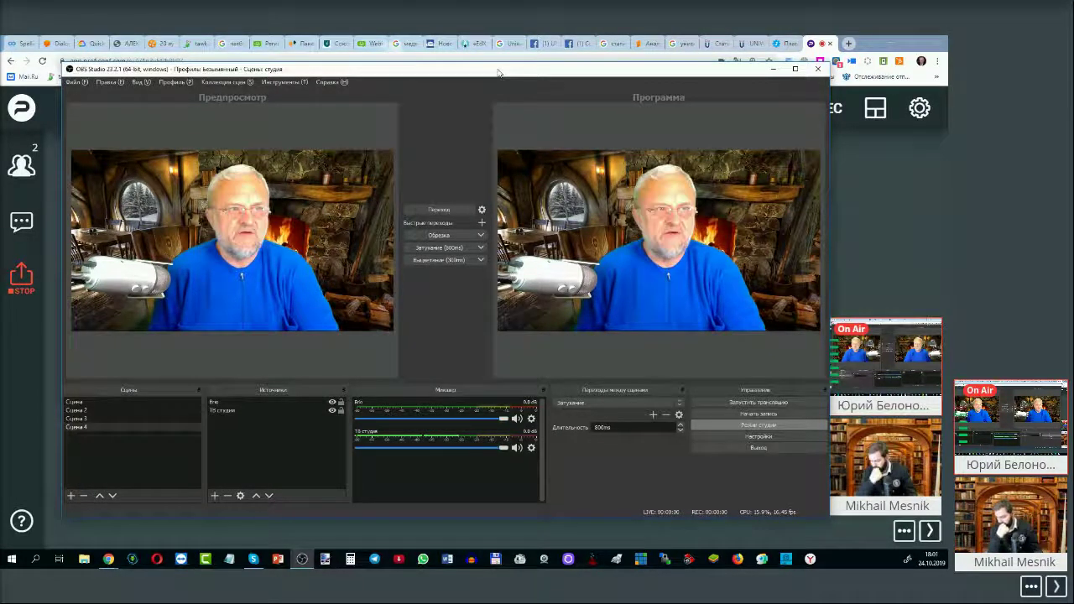
Send "Горят дрова в камине.mp4" from the recent files in File Explorer to the conference colleague in Skype, and put Skype away
click(253, 559)
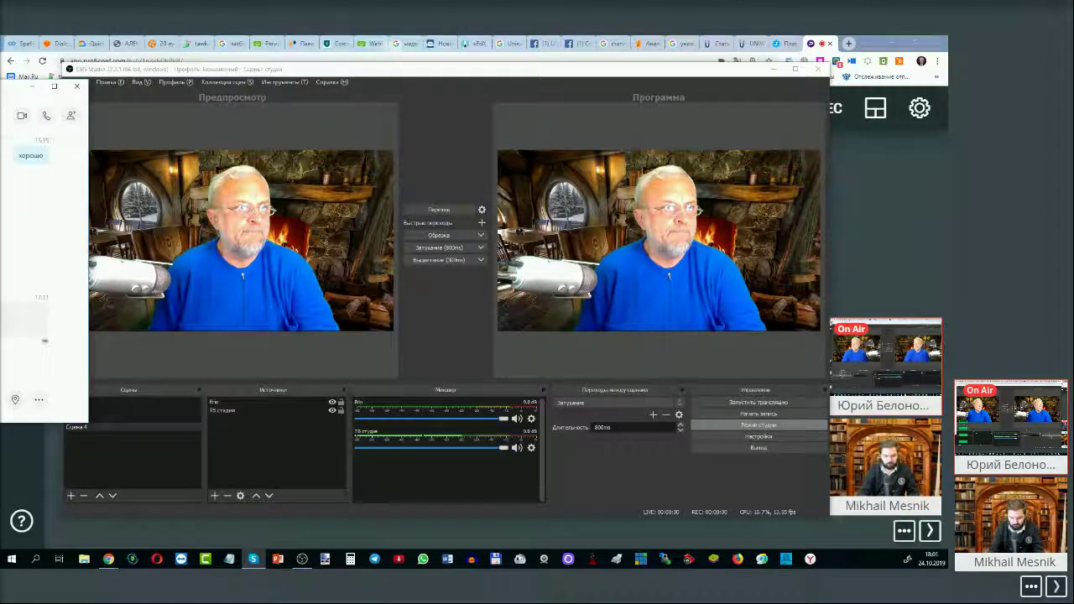
key(super+e)
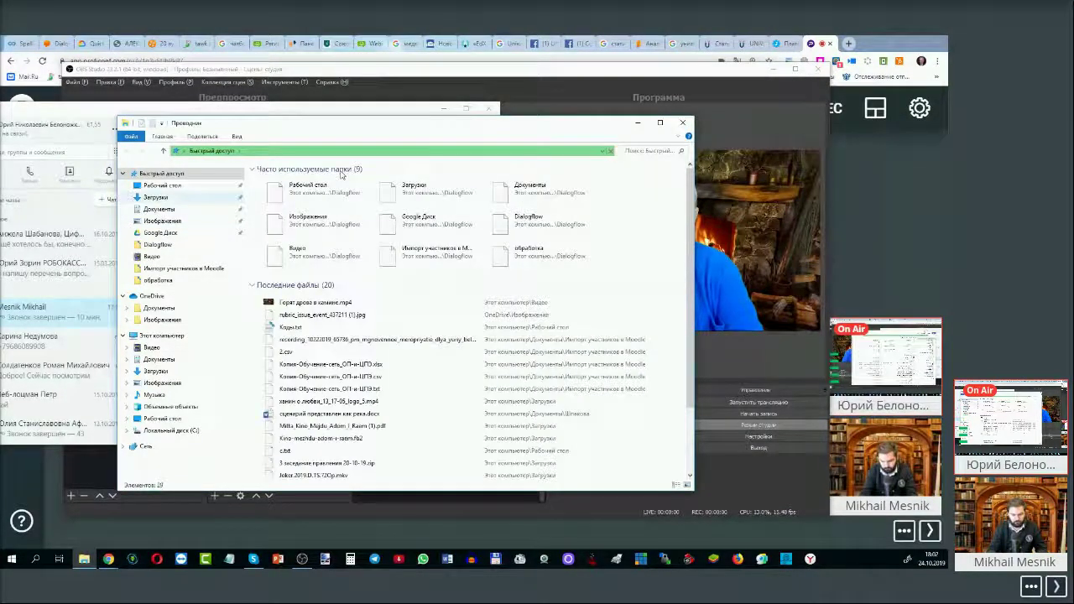
click(310, 302)
click(253, 559)
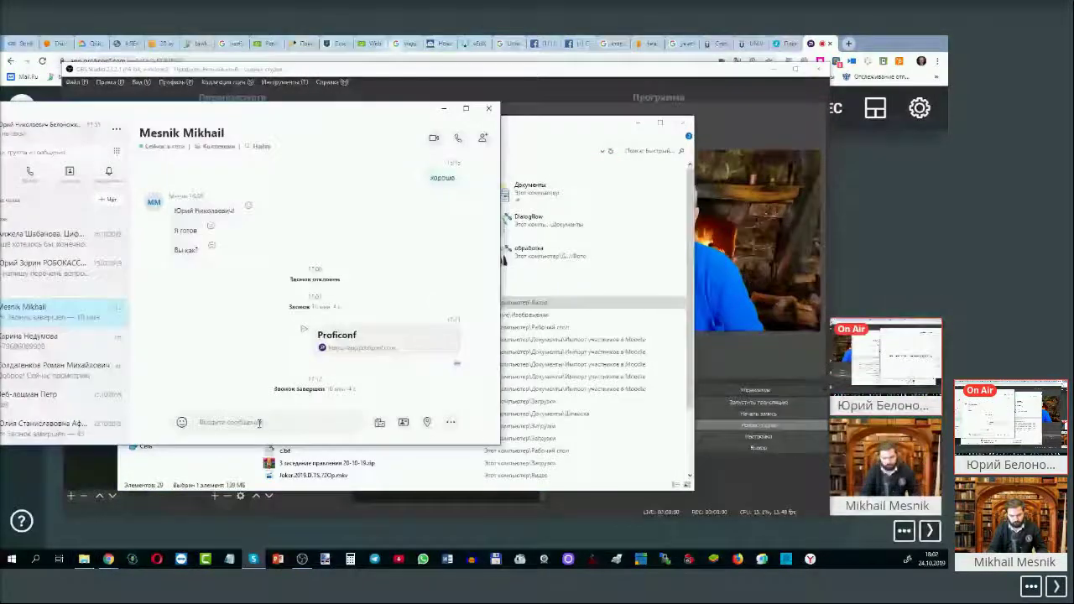
key(ctrl+v)
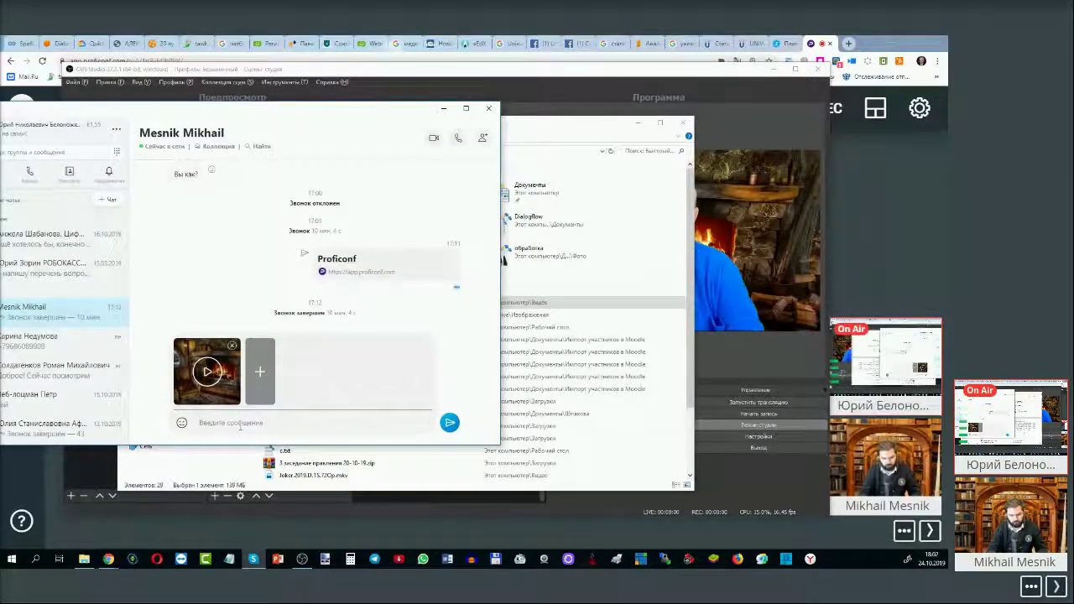
key(Escape)
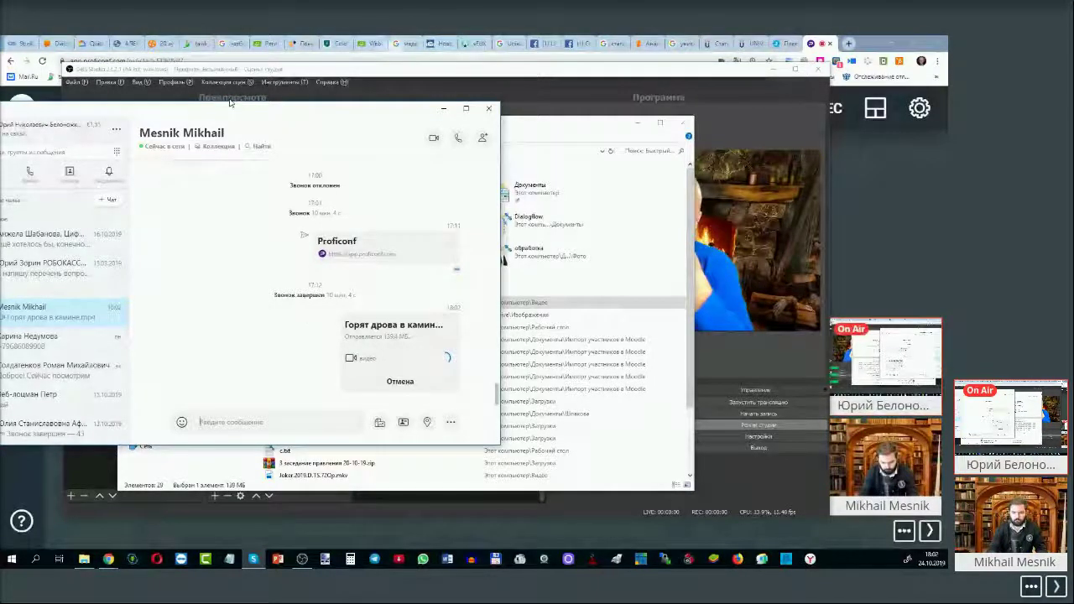
drag(225, 112, 271, 114)
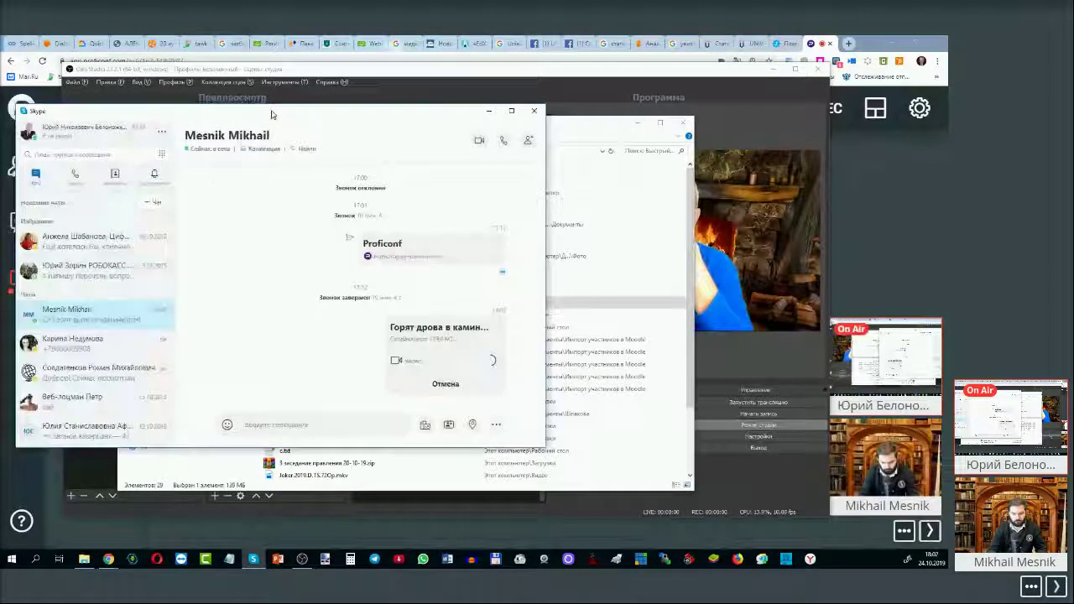
click(488, 110)
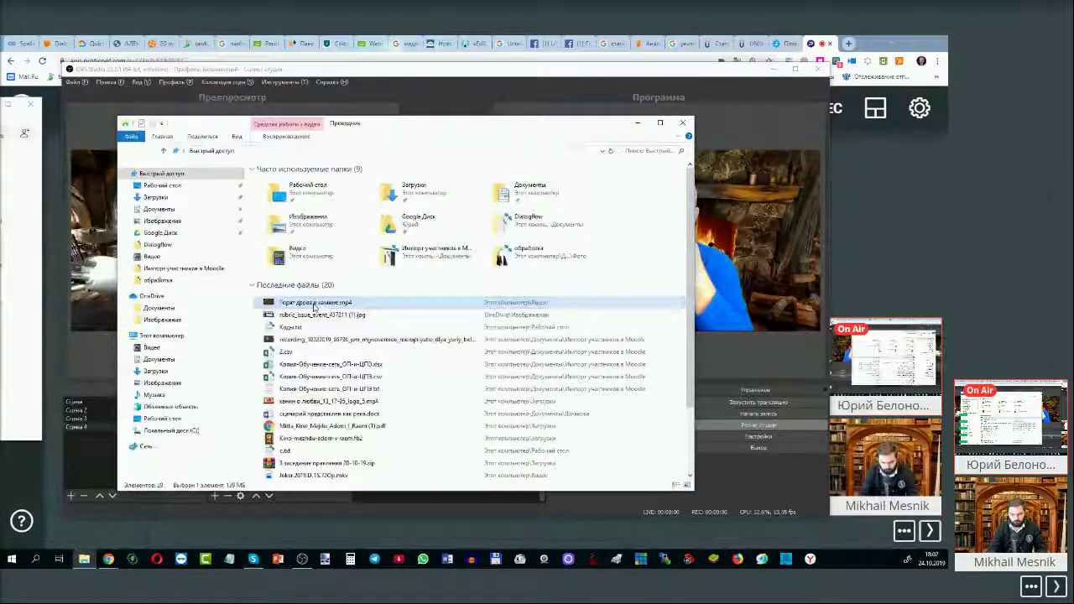
Examine the size, duration, resolution and bitrate in the properties of "Горят дрова в камине.mp4", and put File Explorer away
right_click(315, 307)
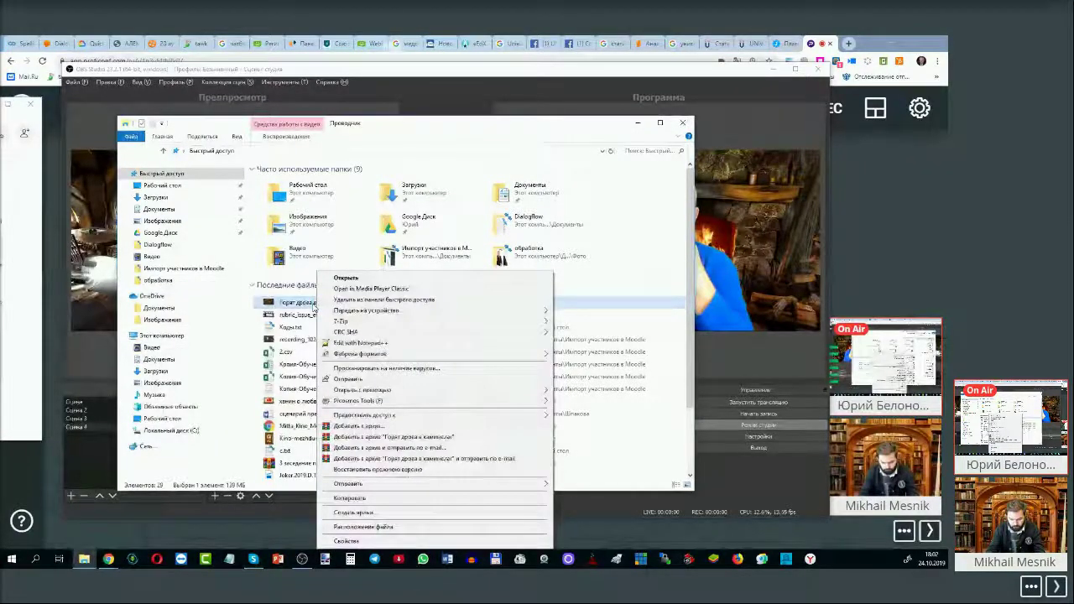
click(346, 541)
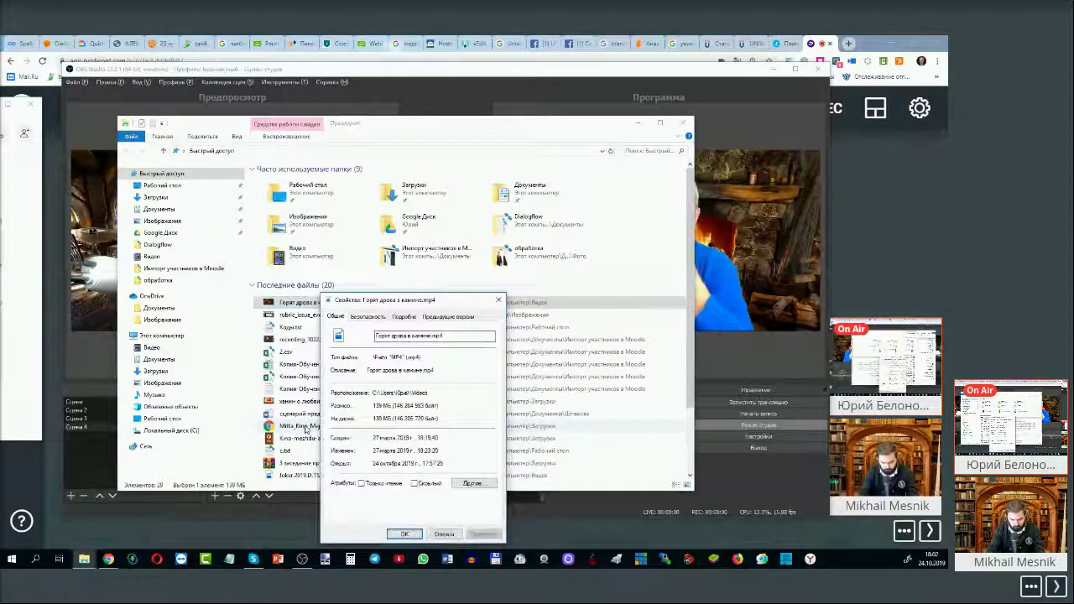
click(403, 317)
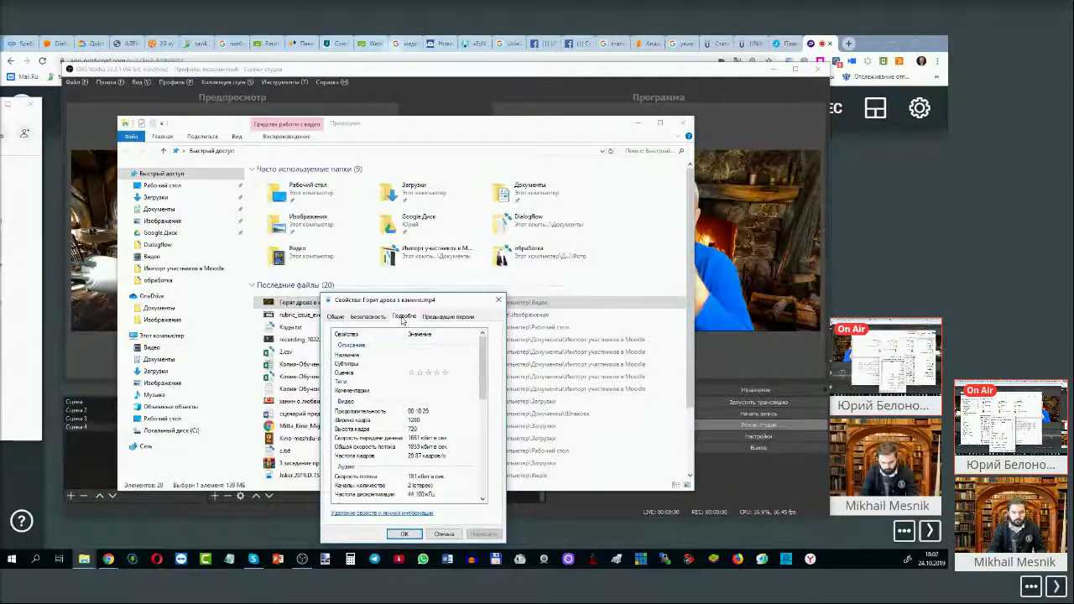
mouse_move(482, 346)
mouse_down()
mouse_move(483, 363)
mouse_move(482, 344)
mouse_up()
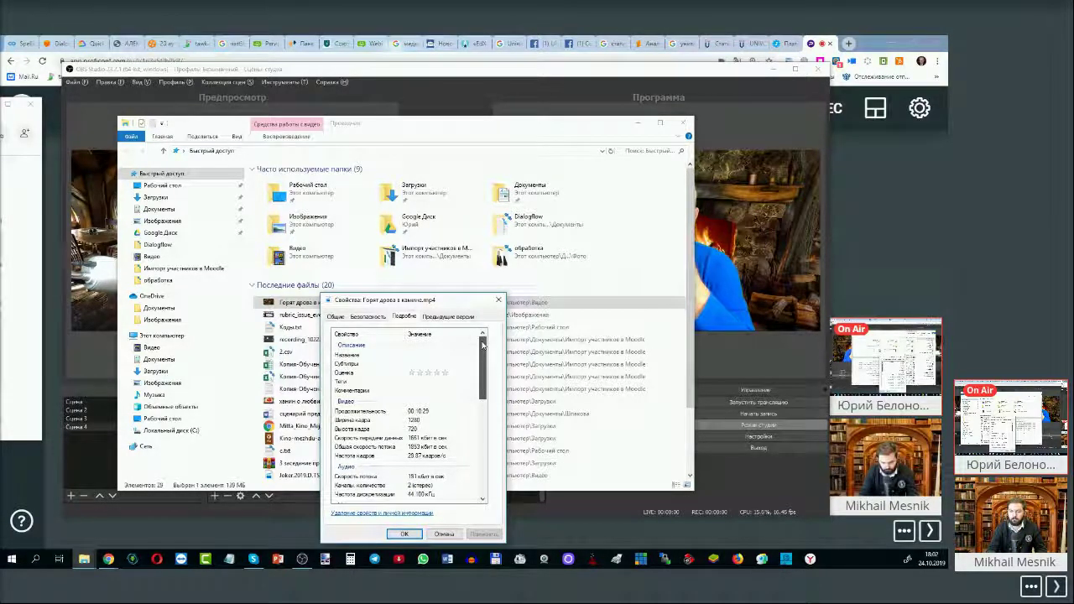
click(444, 534)
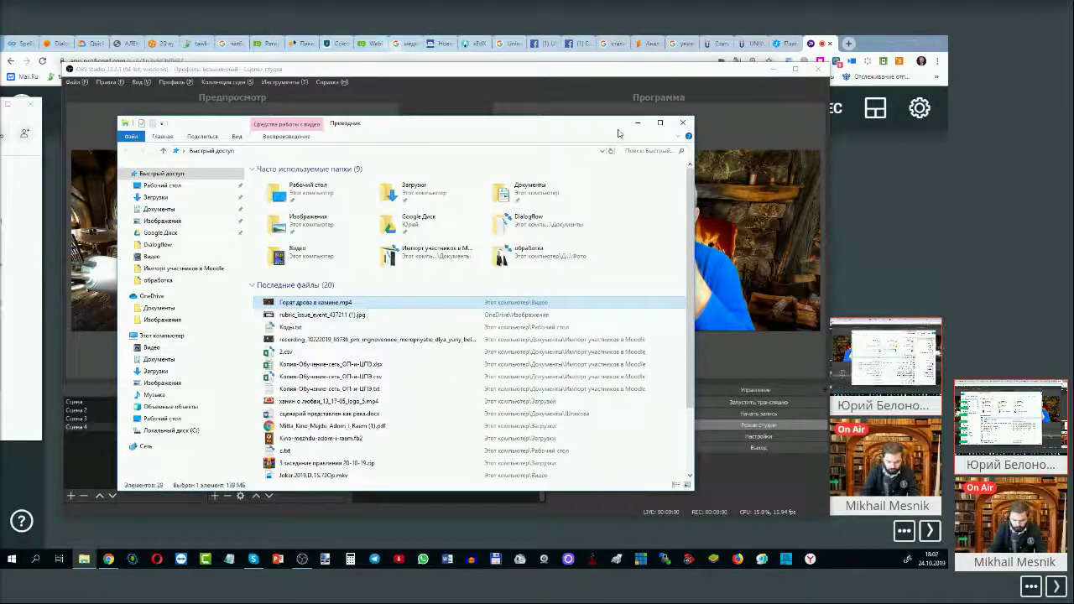
drag(612, 127, 558, 164)
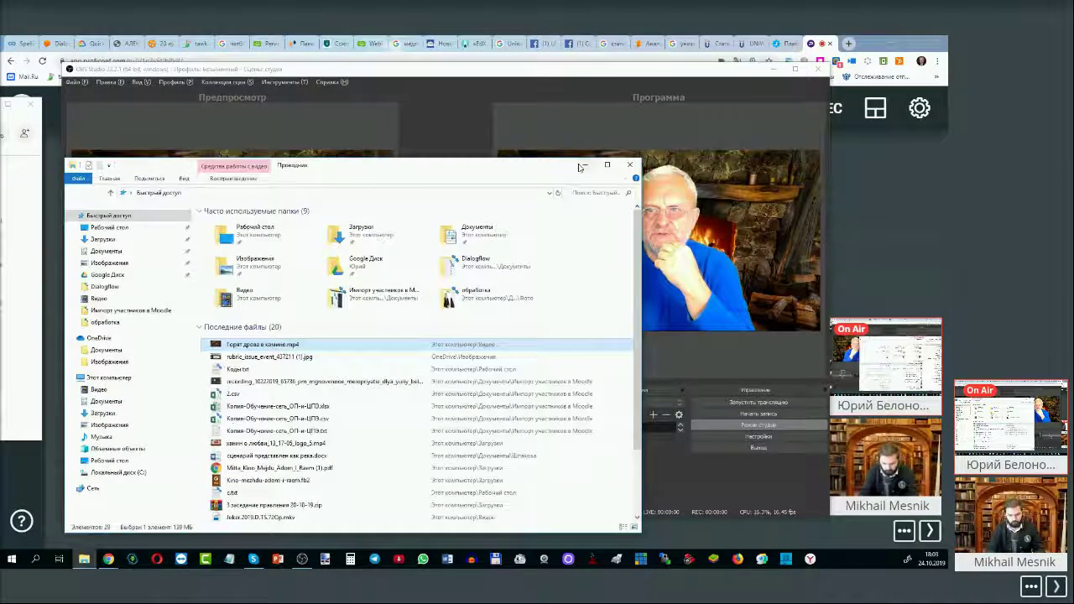
click(584, 161)
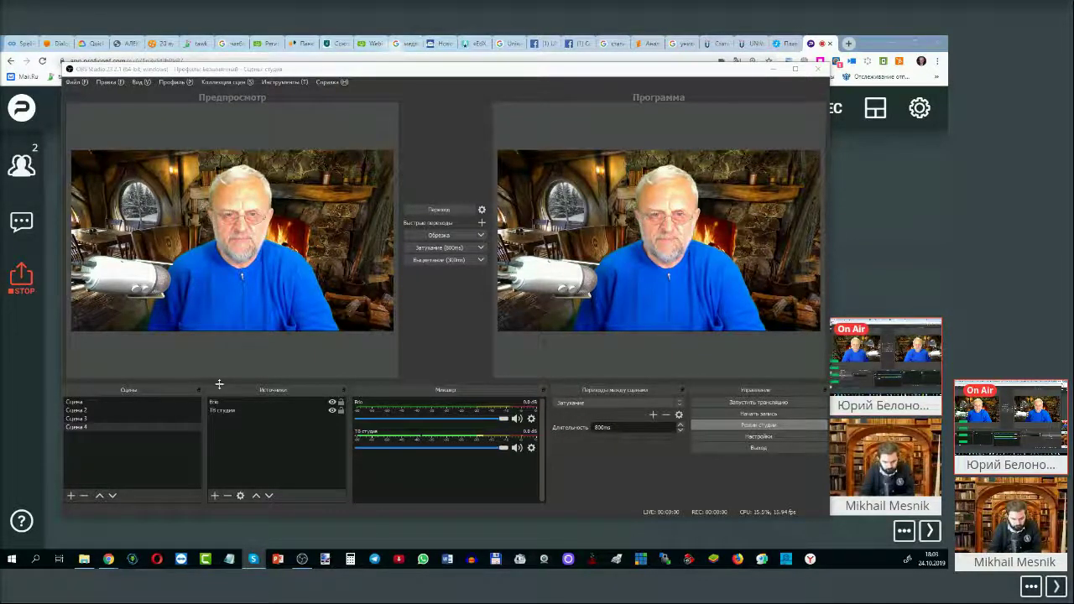
Replace the local file of the ТВ студия source with Video[8].mp4 from the Видео folder
click(224, 411)
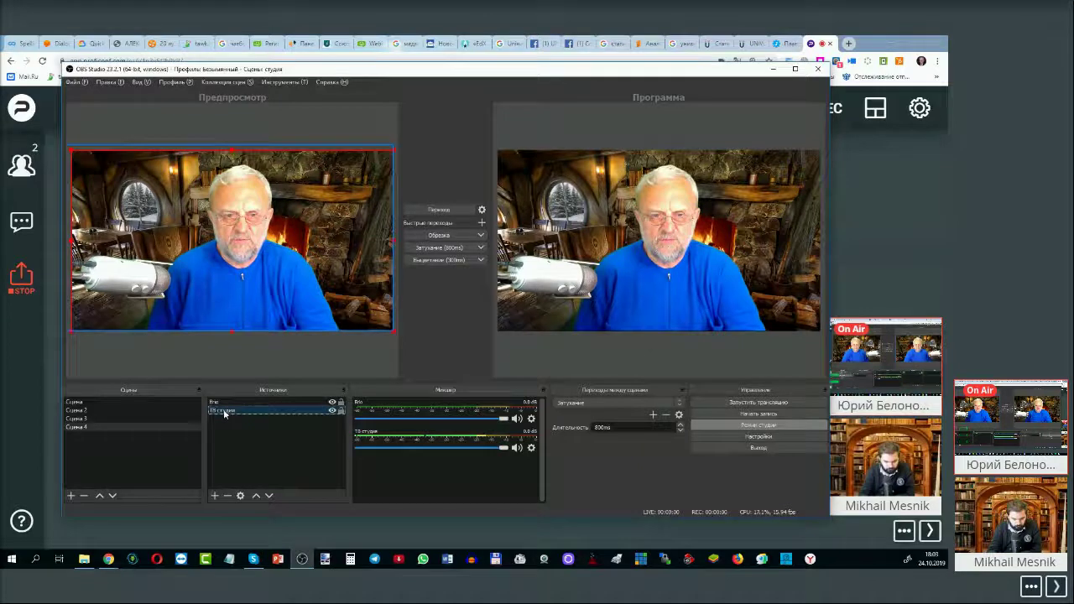
right_click(231, 410)
click(236, 404)
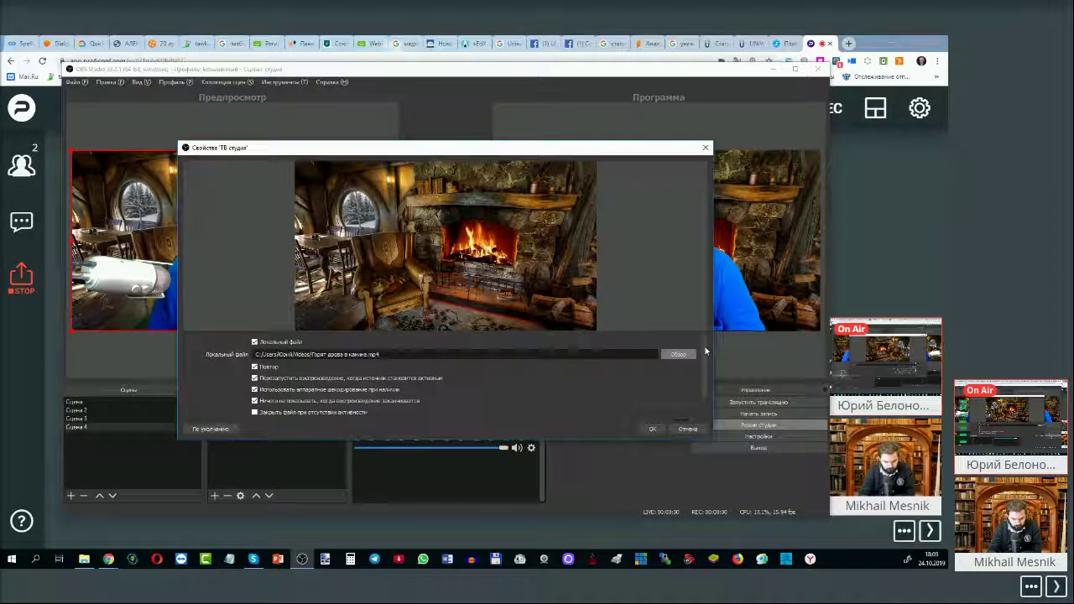
click(679, 356)
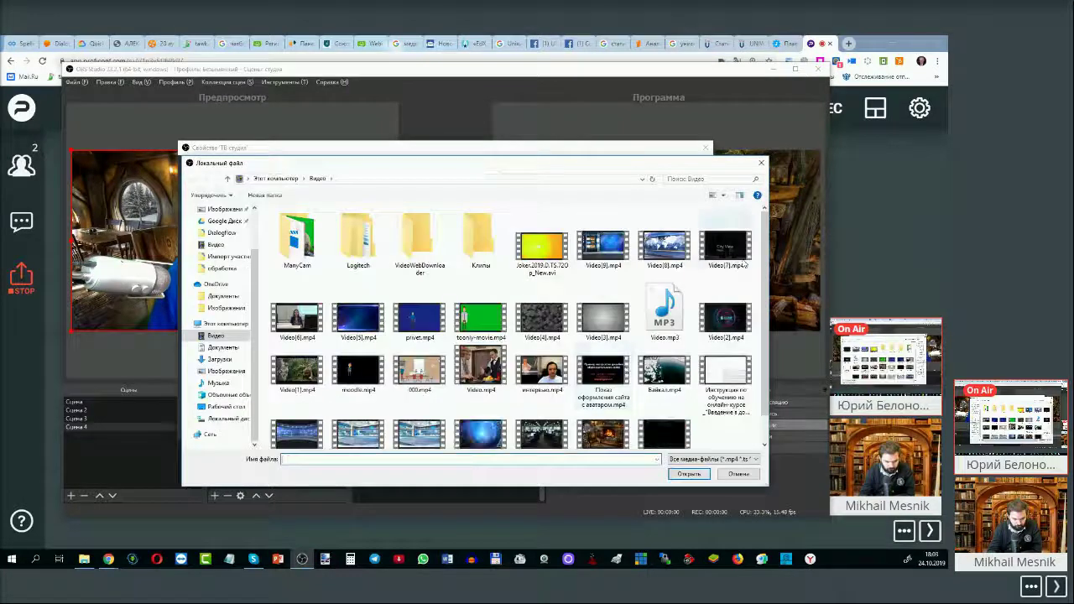
click(678, 250)
click(686, 474)
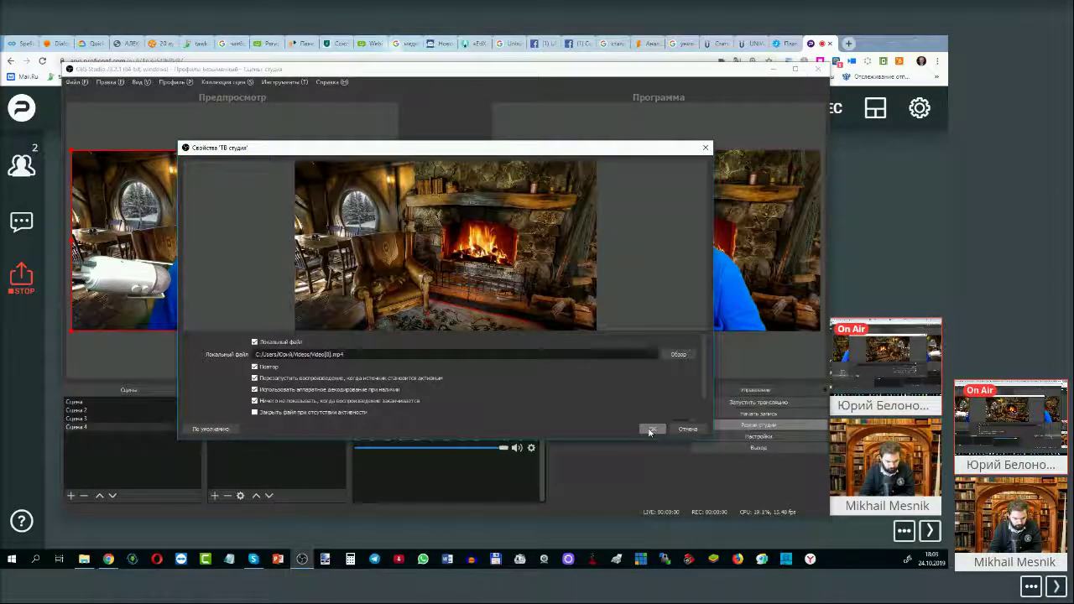
click(651, 429)
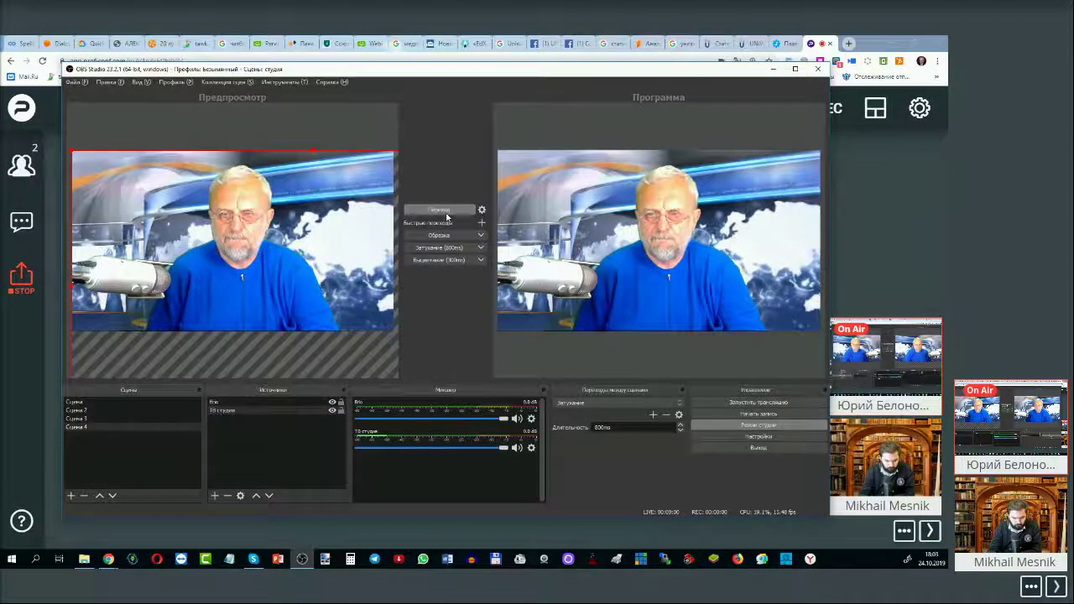
Reset the oversized ТВ студия video's transform, scale it to fill the canvas, and transition Сцена 4 to the program
drag(152, 175, 188, 217)
key(ctrl+f)
key(ctrl+r)
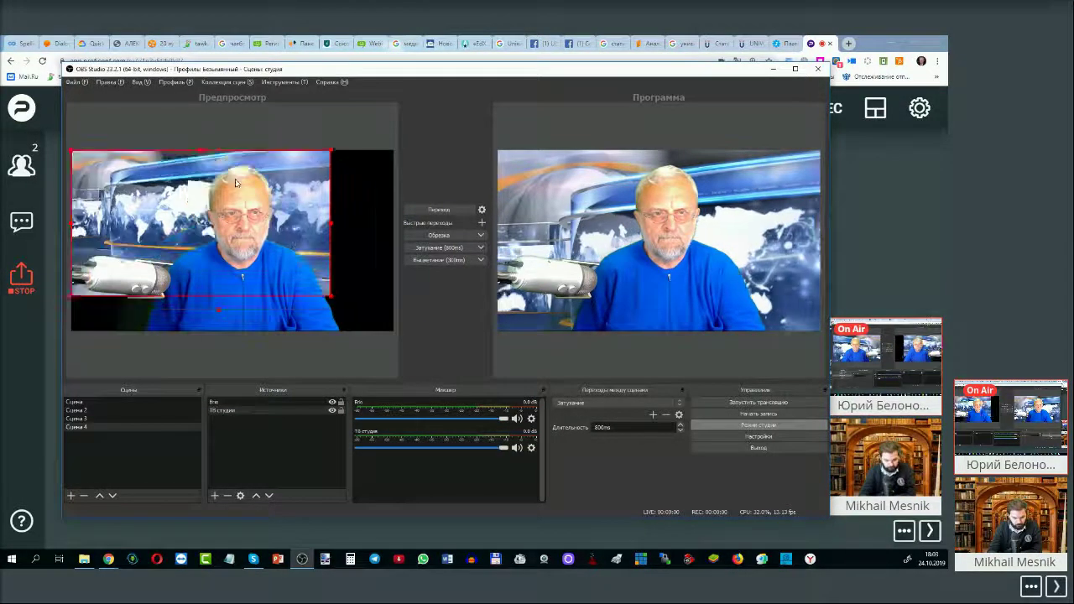
drag(330, 295, 393, 331)
click(430, 211)
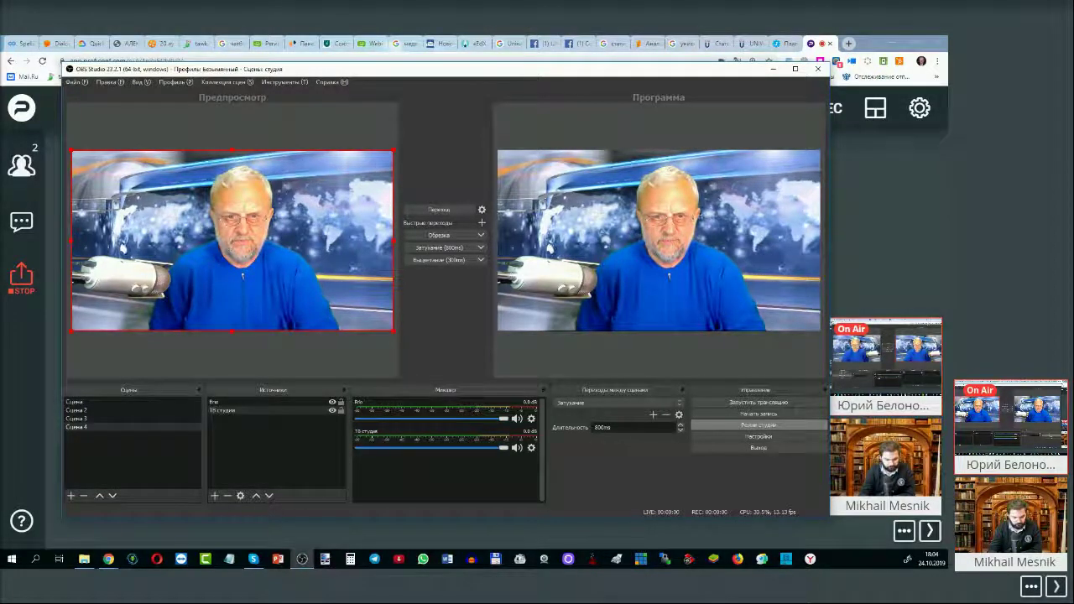
Lower the Гладкость value of the Brio webcam's Хромакей filter to about 79
right_click(213, 405)
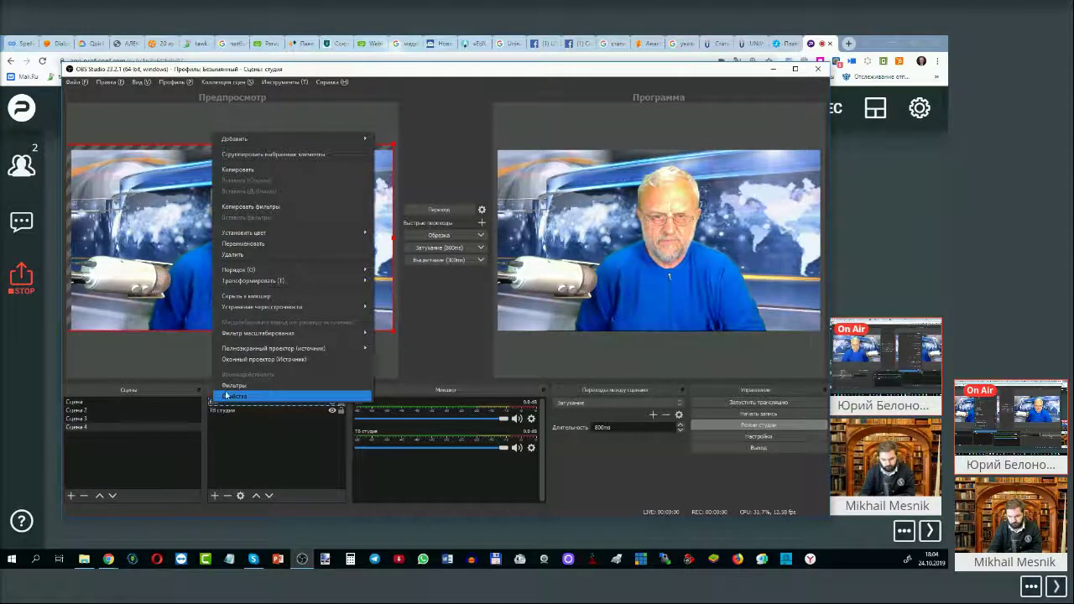
click(234, 385)
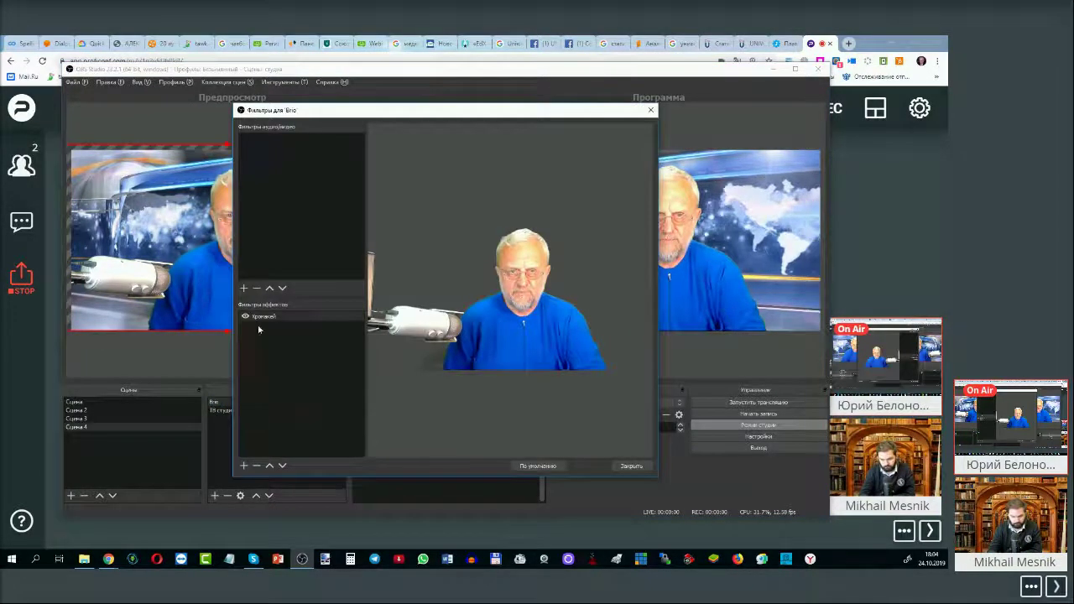
click(261, 318)
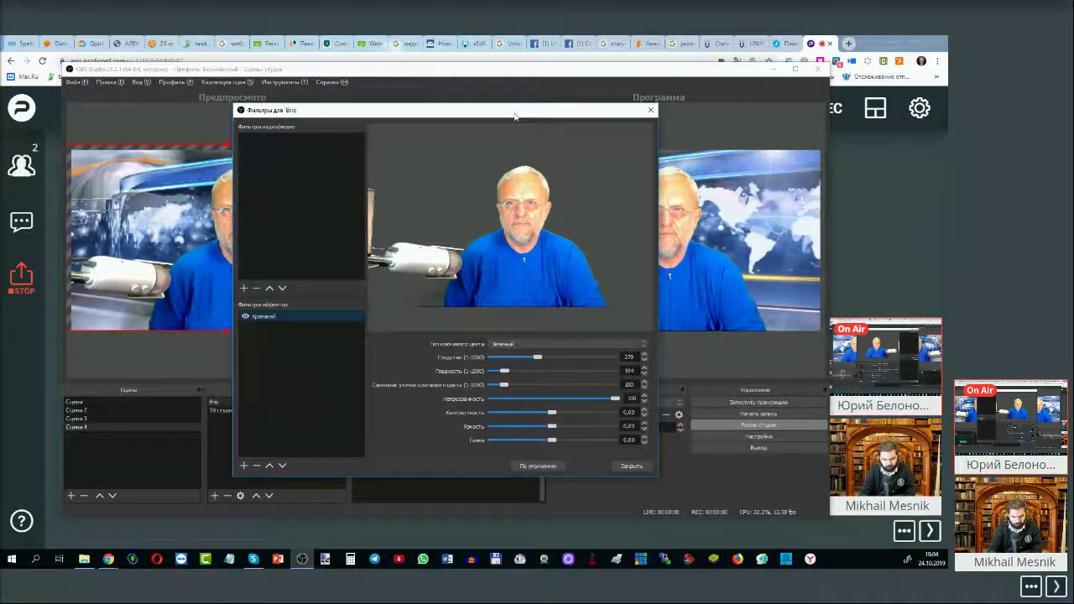
drag(515, 116, 623, 118)
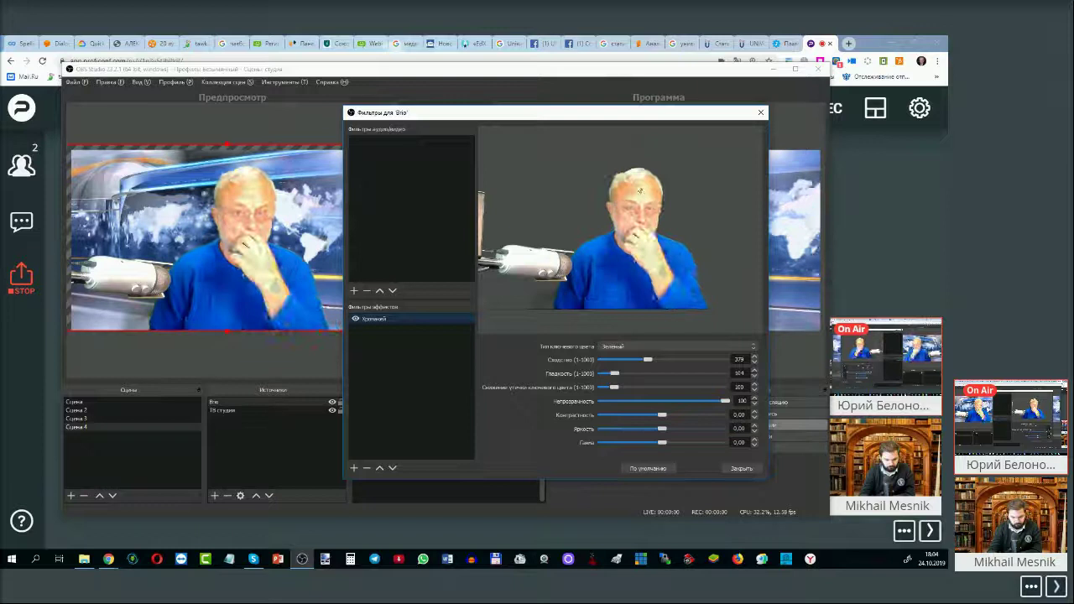
drag(615, 373, 611, 374)
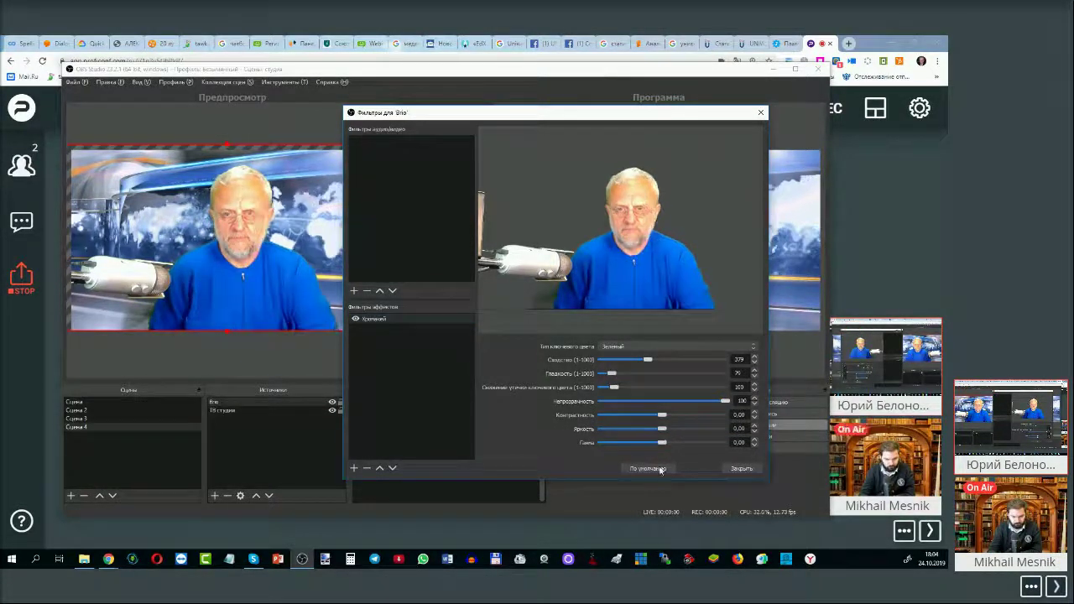
click(742, 469)
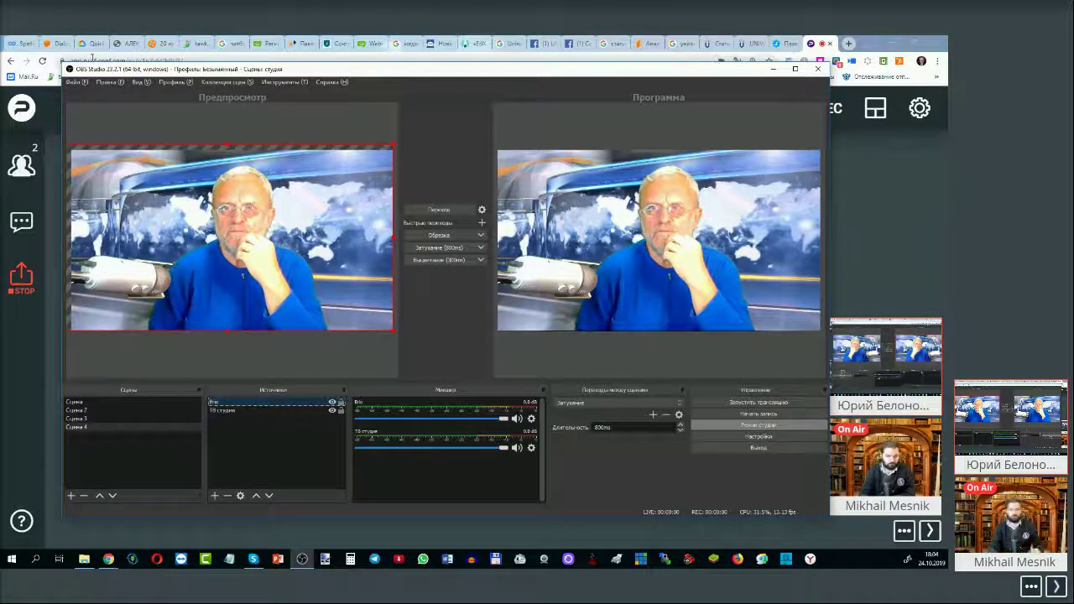
click(595, 48)
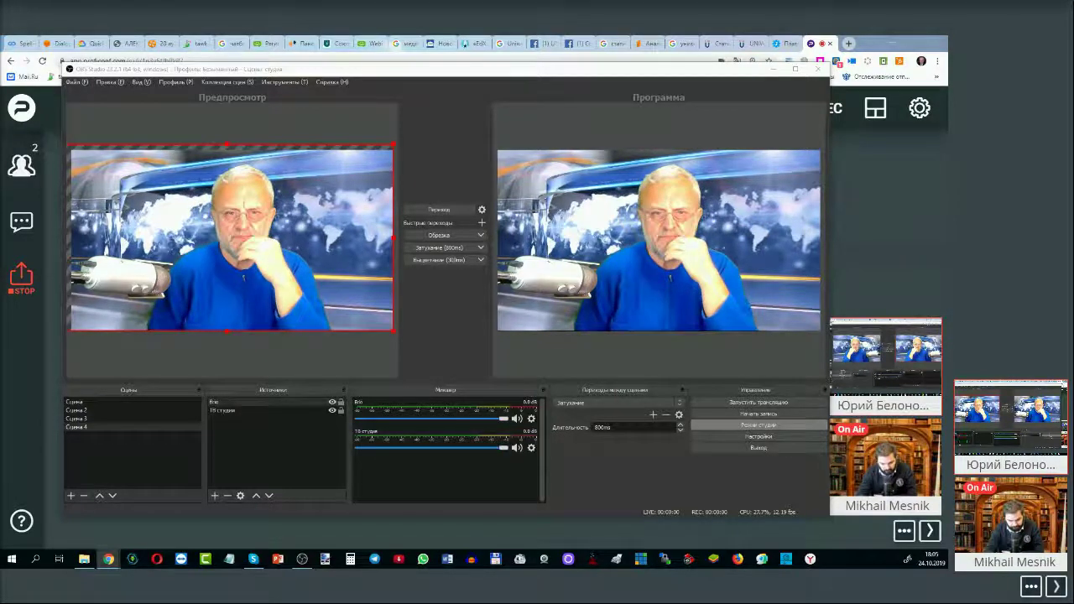
click(216, 496)
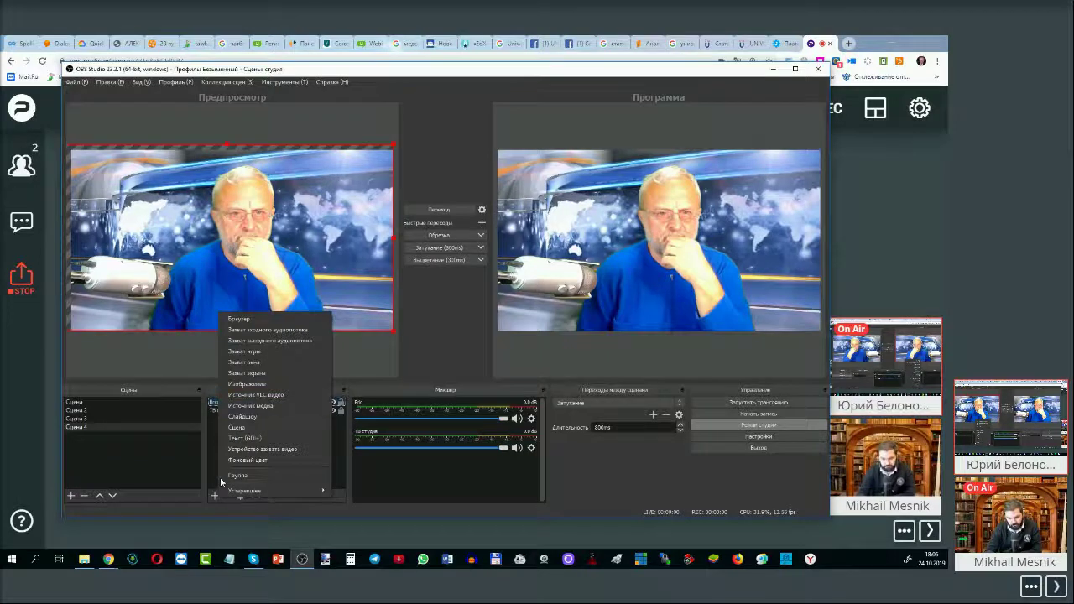
click(250, 405)
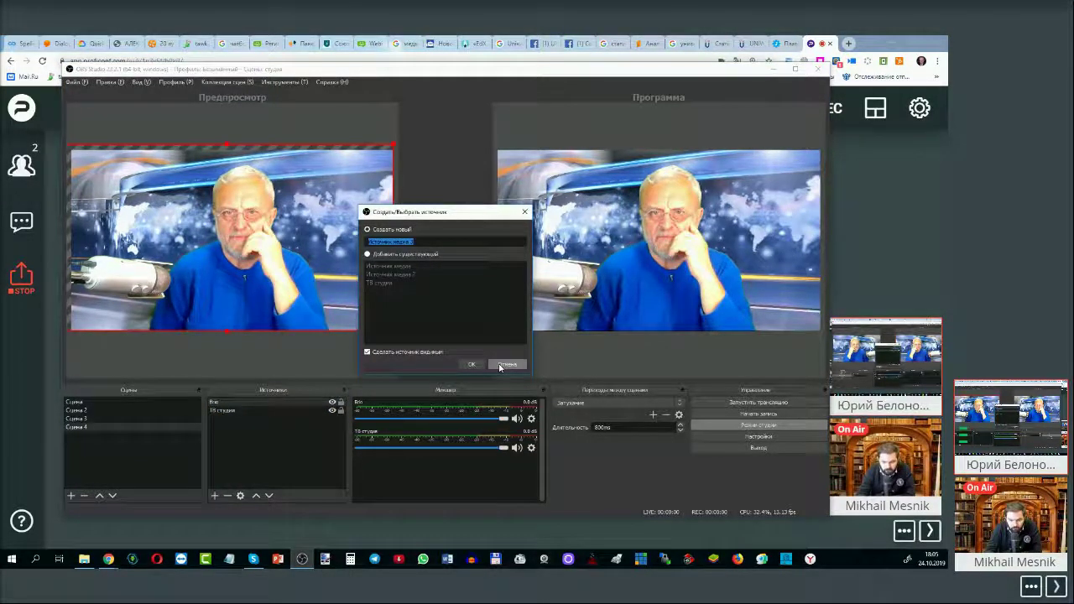
click(506, 365)
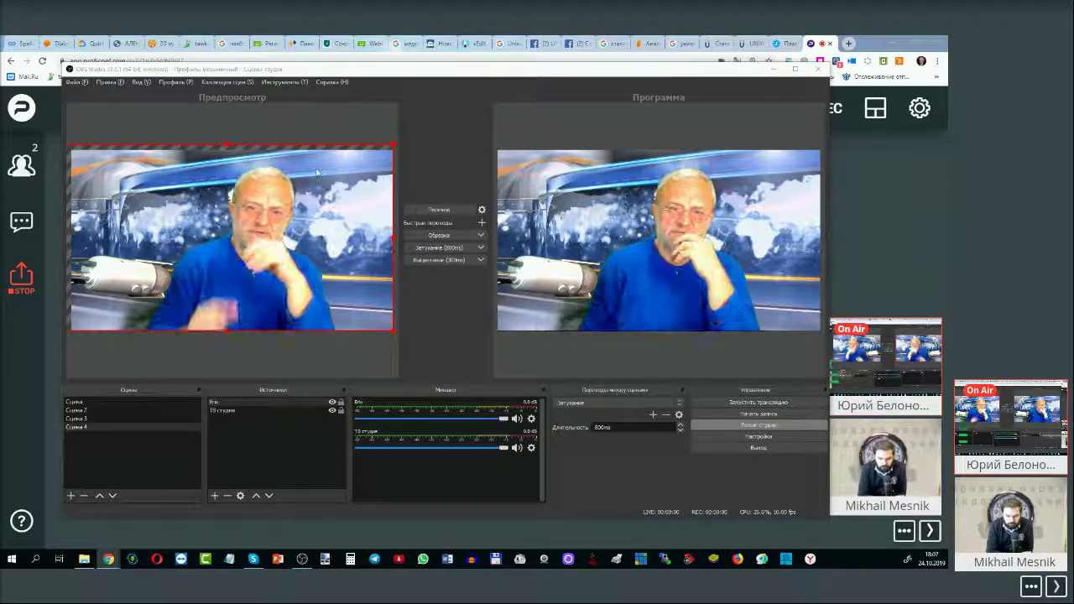
Lock the Brio and ТВ студия sources in Сцена 4 and hide the ТВ студия video
click(339, 411)
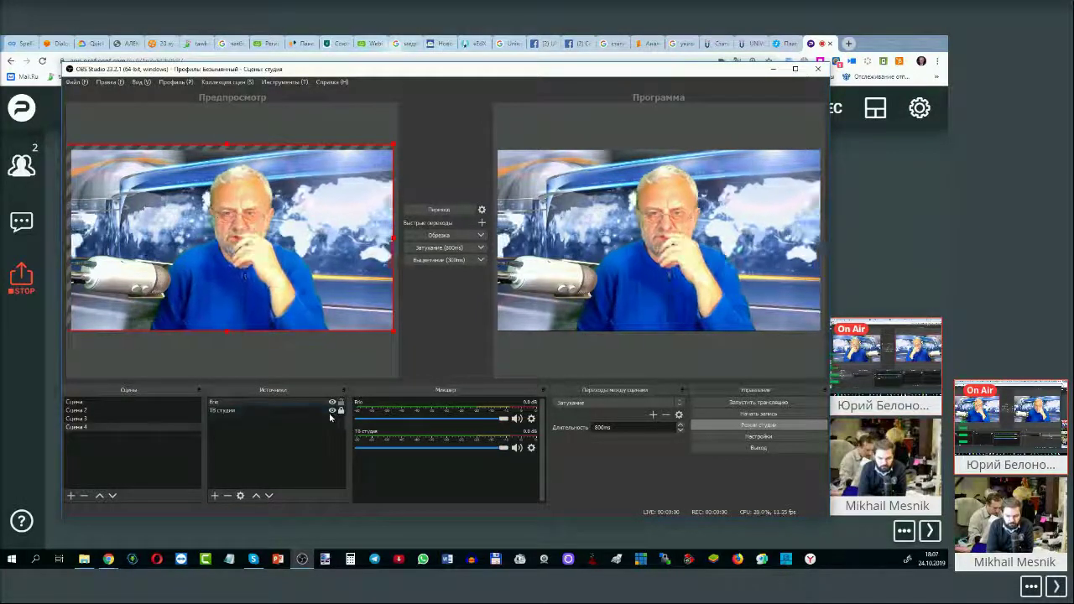
click(341, 409)
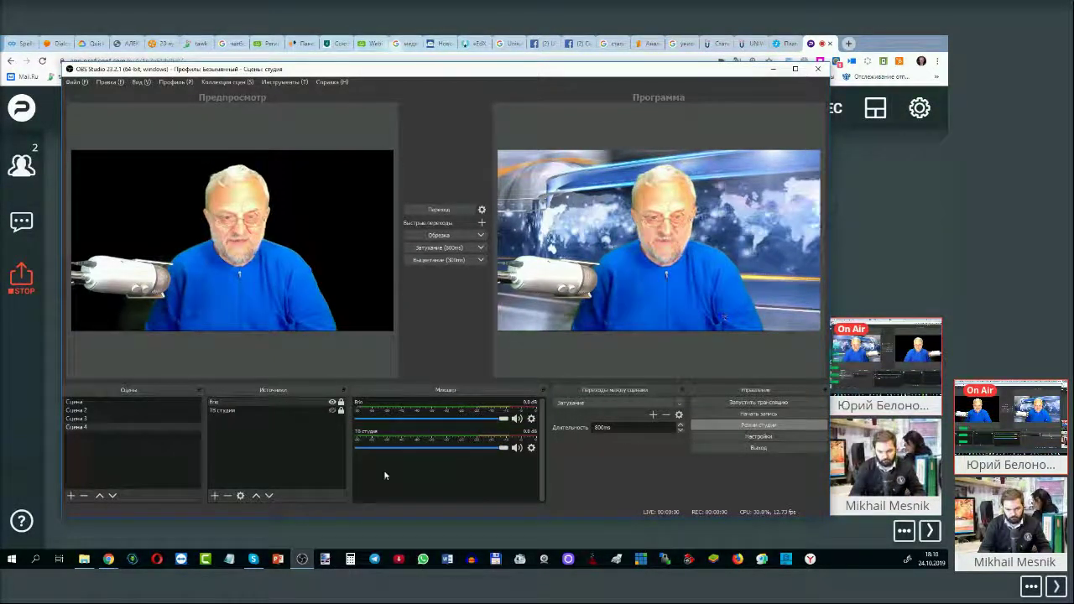
Add the existing Фоновый цвет color source to Сцена 4, visible in the scene
click(215, 496)
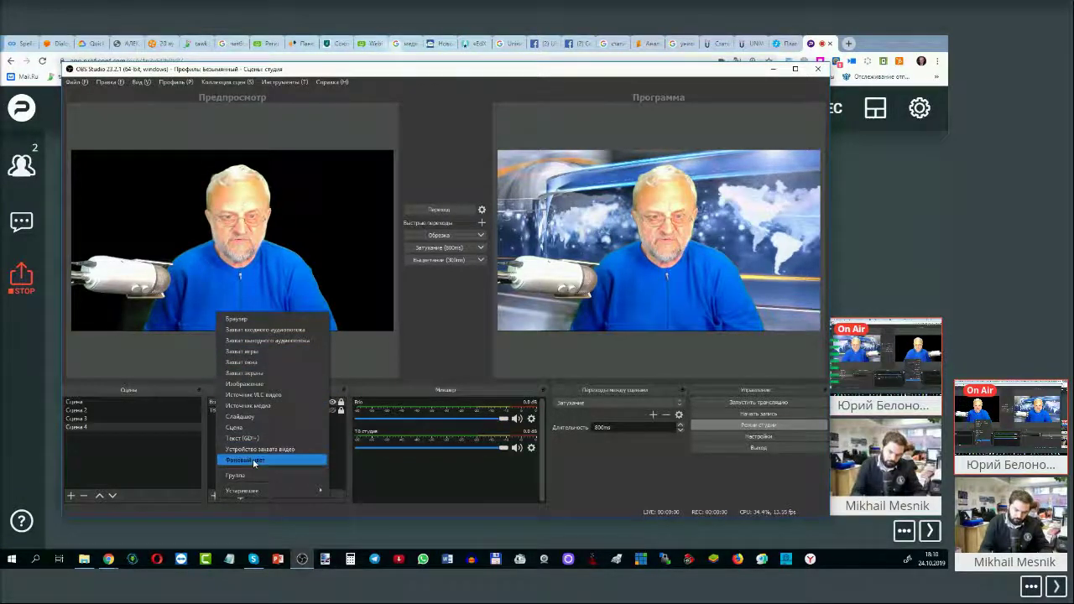
click(248, 460)
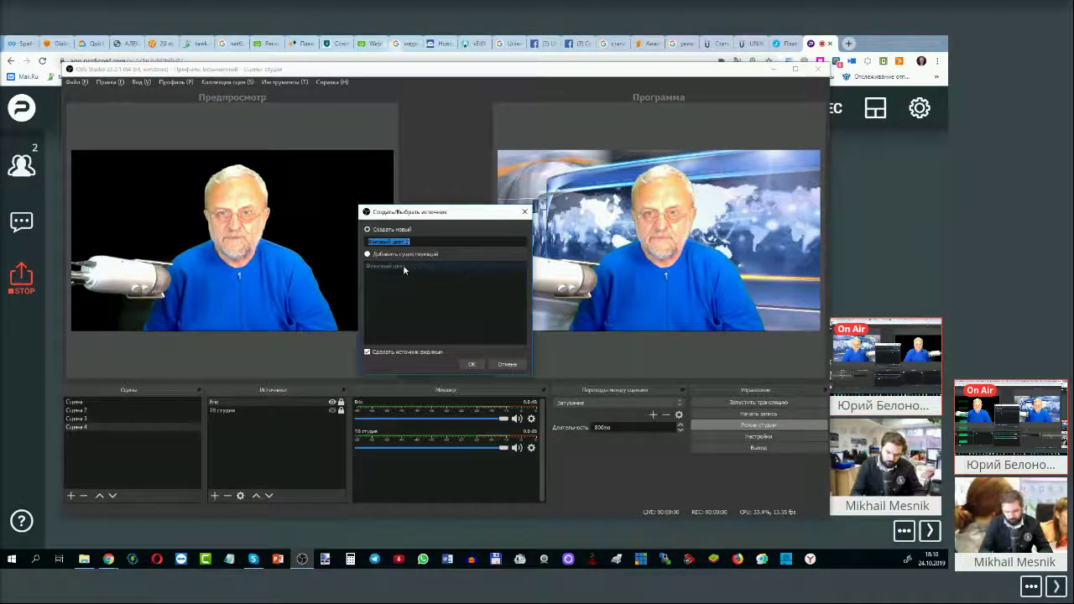
click(368, 254)
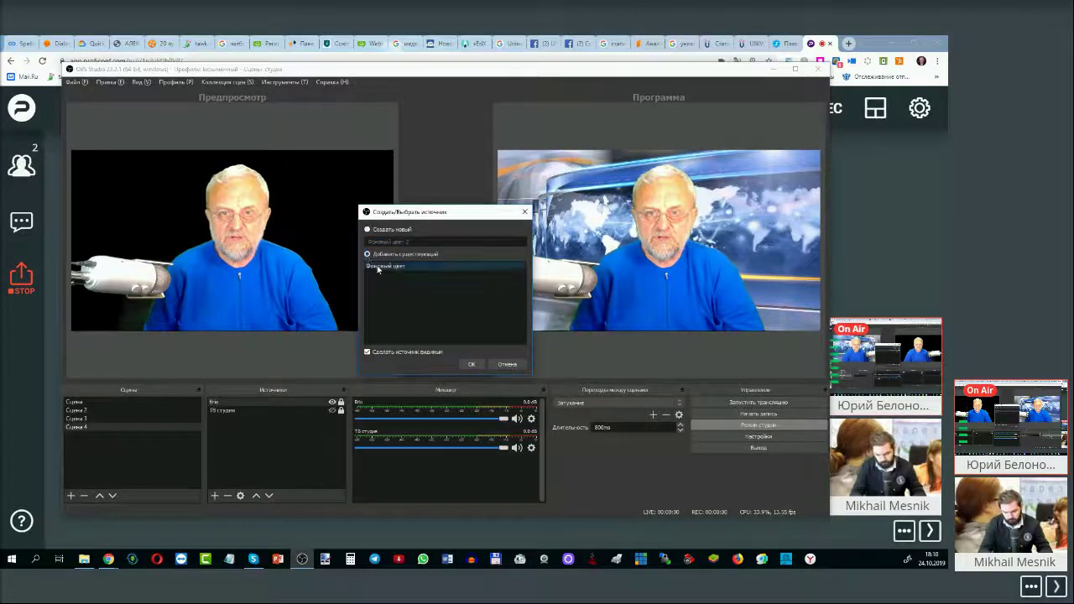
click(386, 265)
click(470, 365)
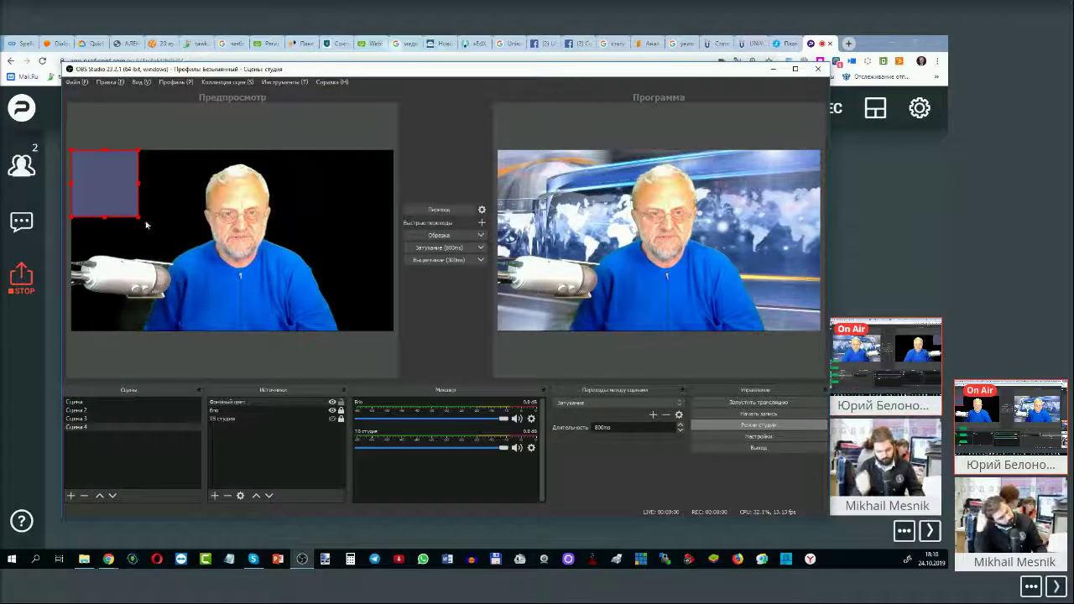
Enlarge the Фоновый цвет square to cover the whole canvas and move it beneath the Brio webcam
drag(139, 217, 392, 378)
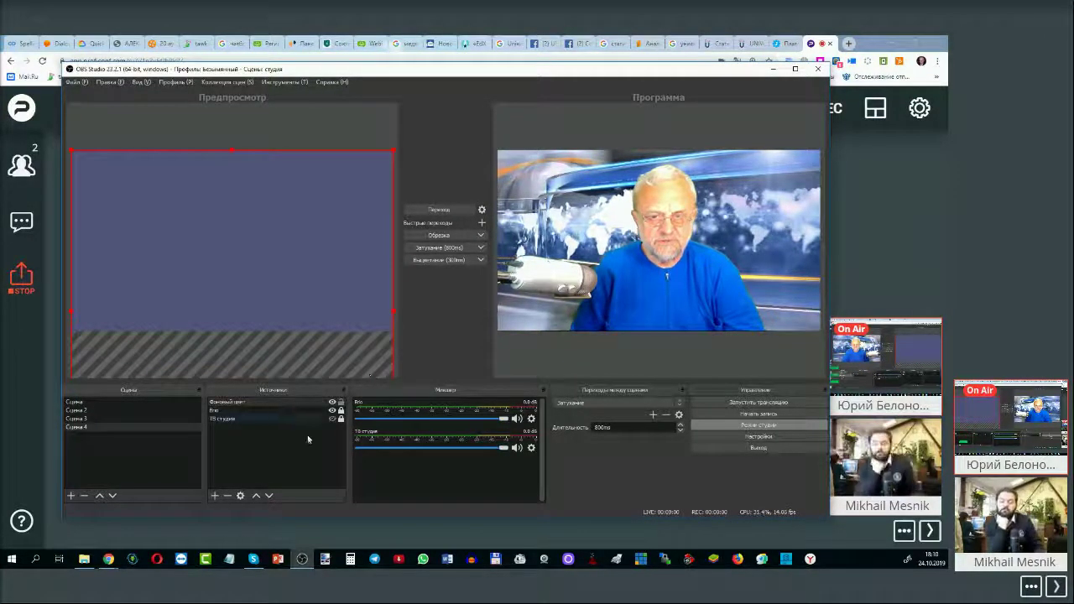
click(269, 497)
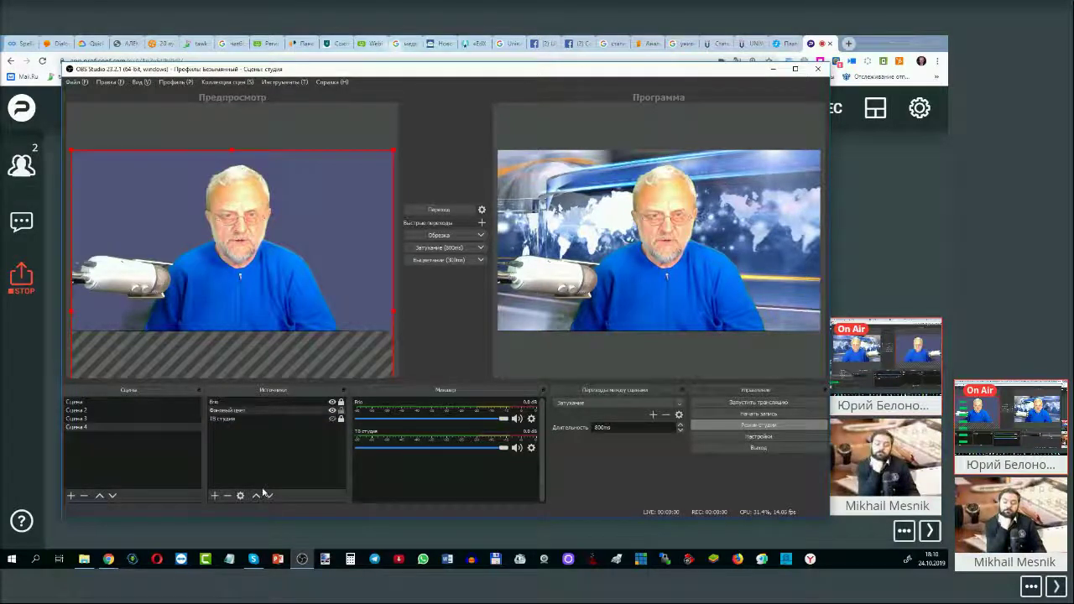
Set the color of the Фоновый цвет source to bright green #55ff00
right_click(211, 412)
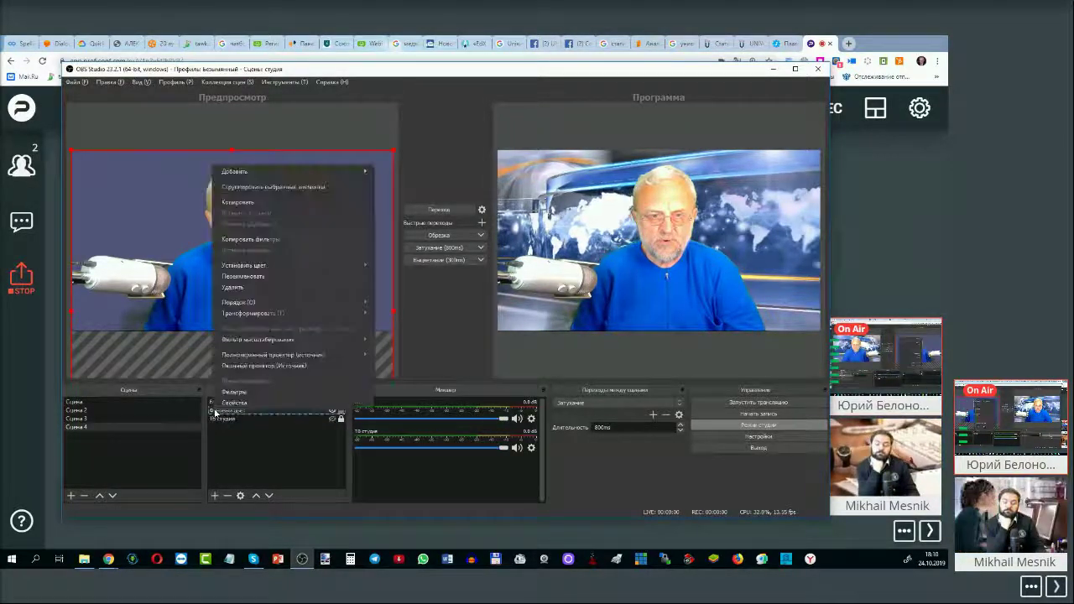
click(222, 403)
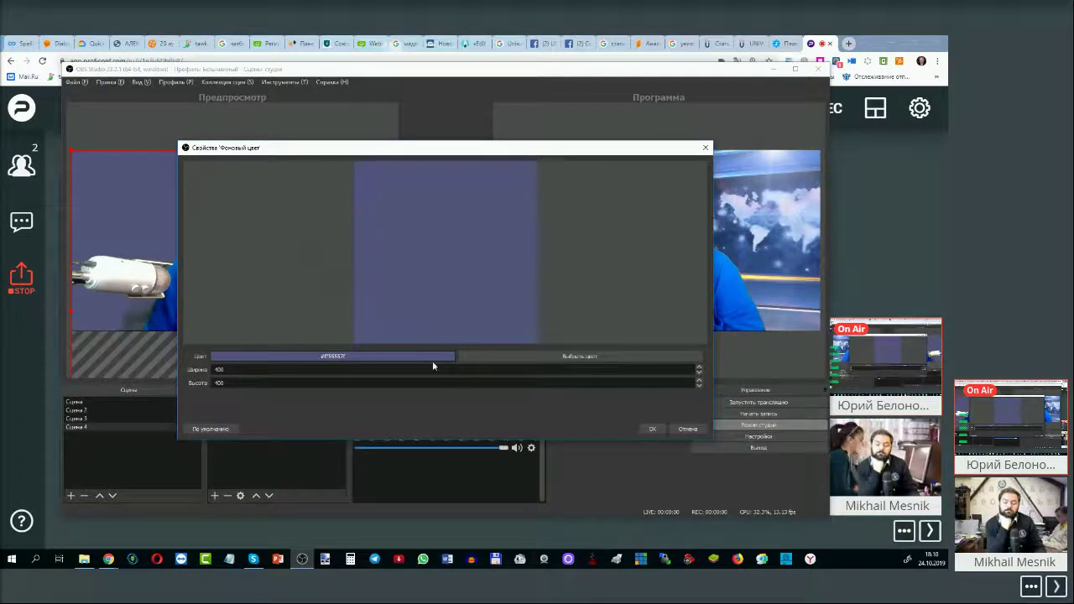
click(535, 356)
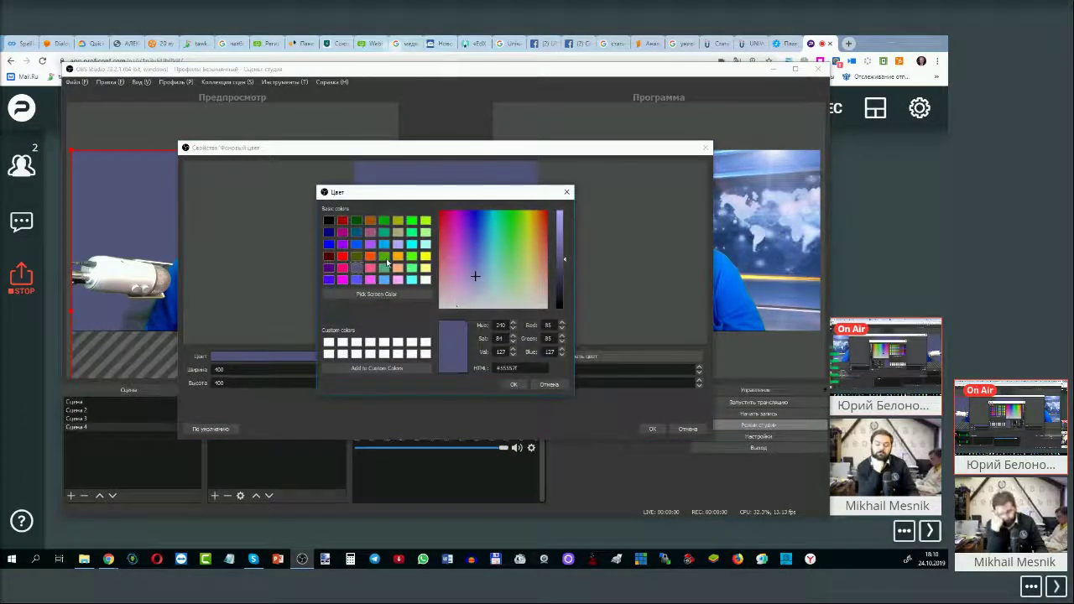
click(411, 256)
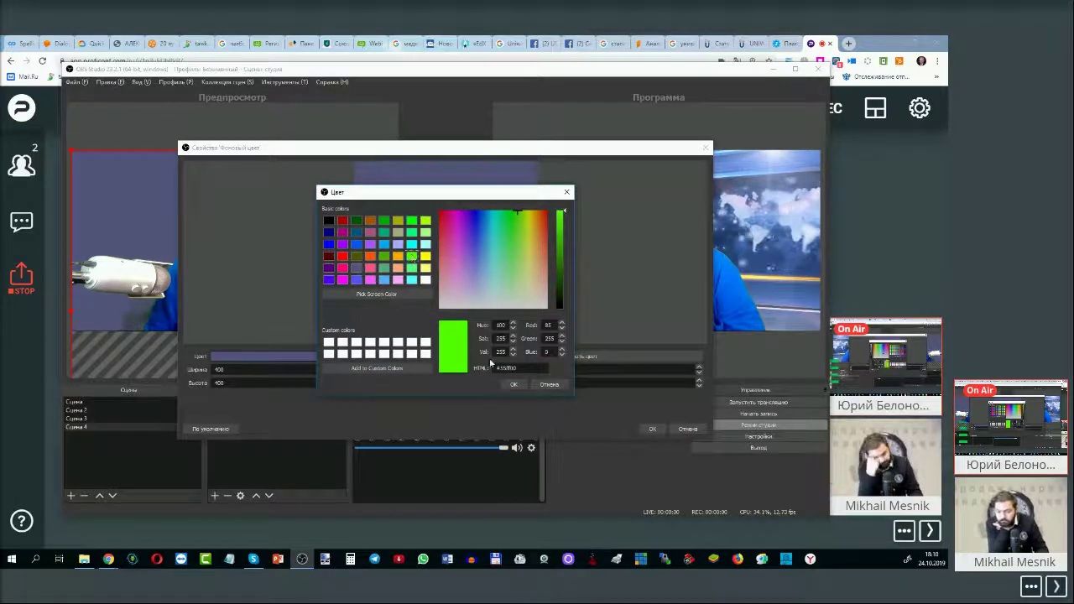
click(513, 385)
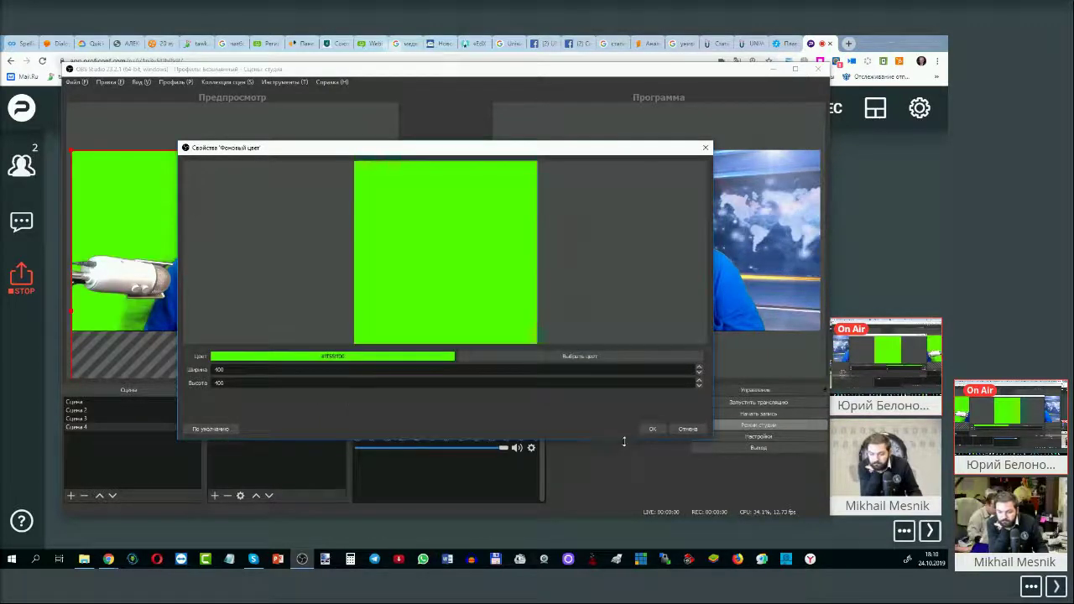
click(652, 429)
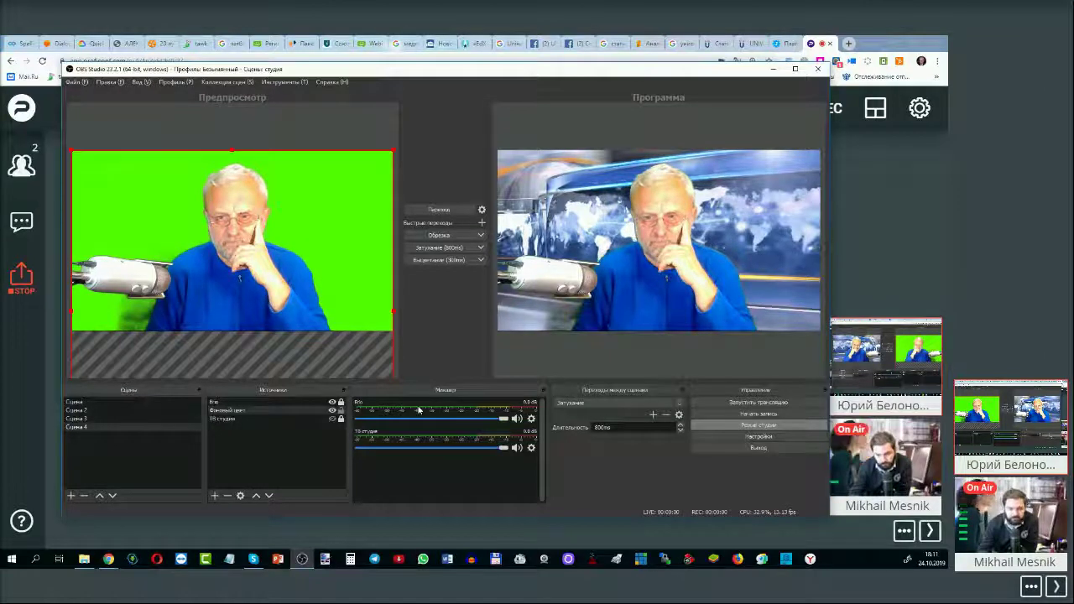
drag(598, 75, 578, 73)
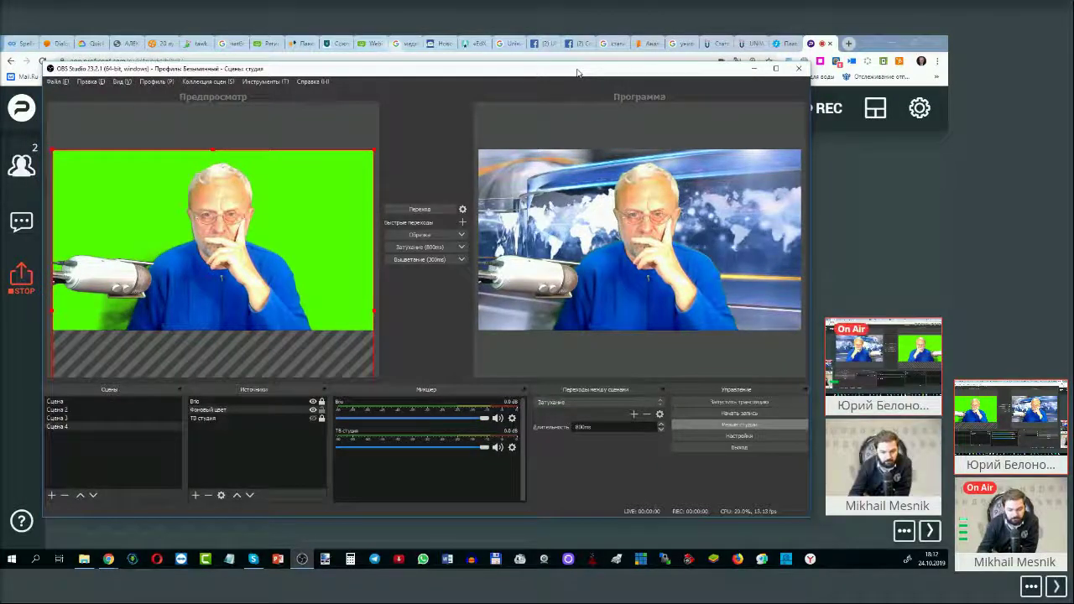
drag(577, 72, 579, 73)
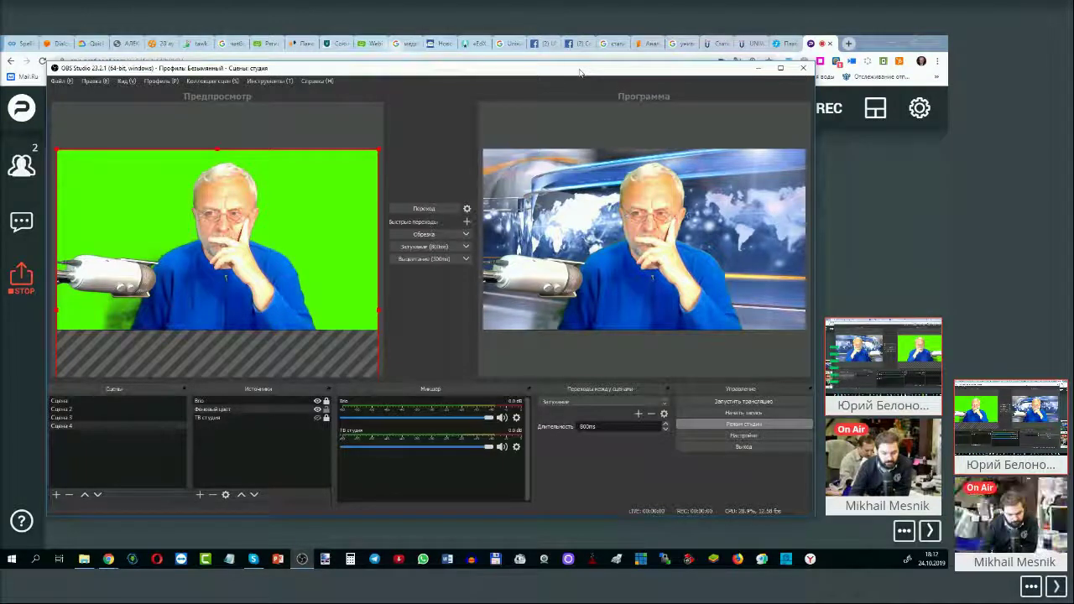
drag(579, 73, 552, 68)
click(171, 492)
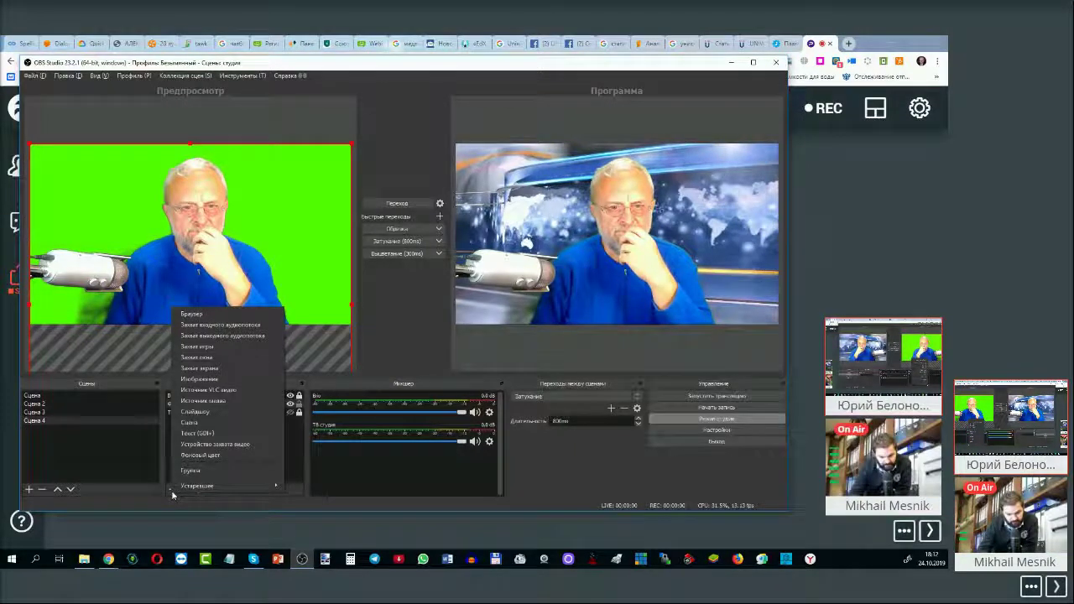
click(199, 456)
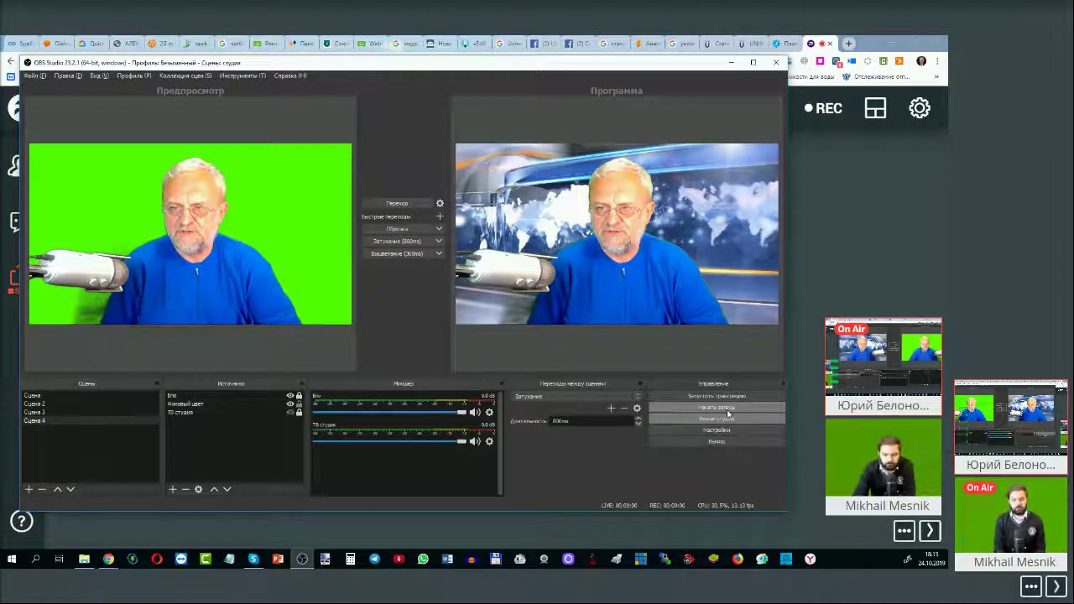
Record a short test video of about seven seconds and stop the recording
click(728, 409)
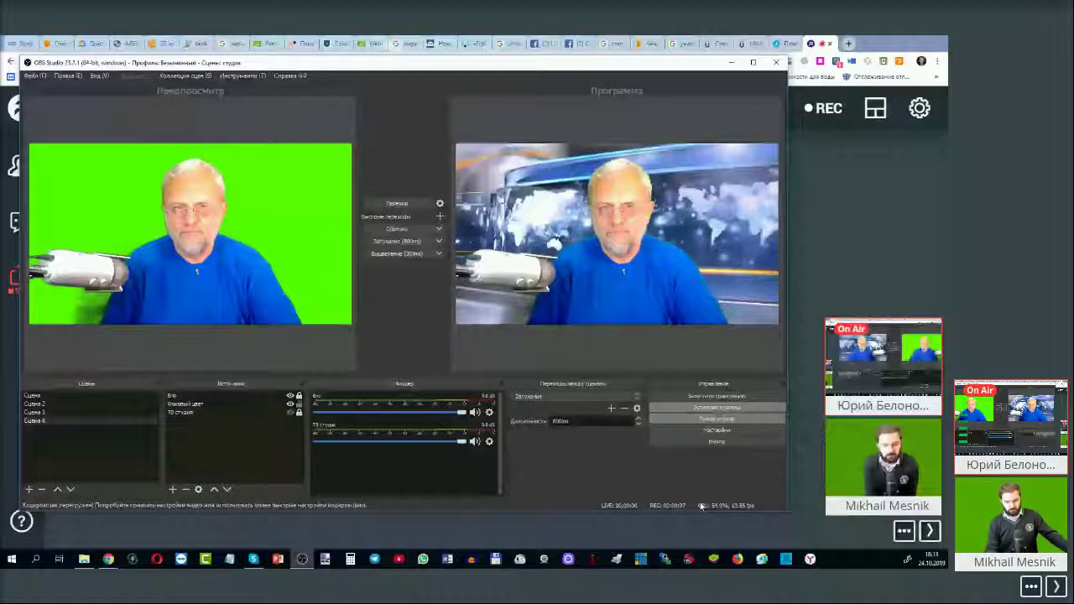
click(716, 407)
Open the OBS recordings folder, check the new 2019-10-24 recording's type, size and duration, and return to OBS Studio
key(alt+f)
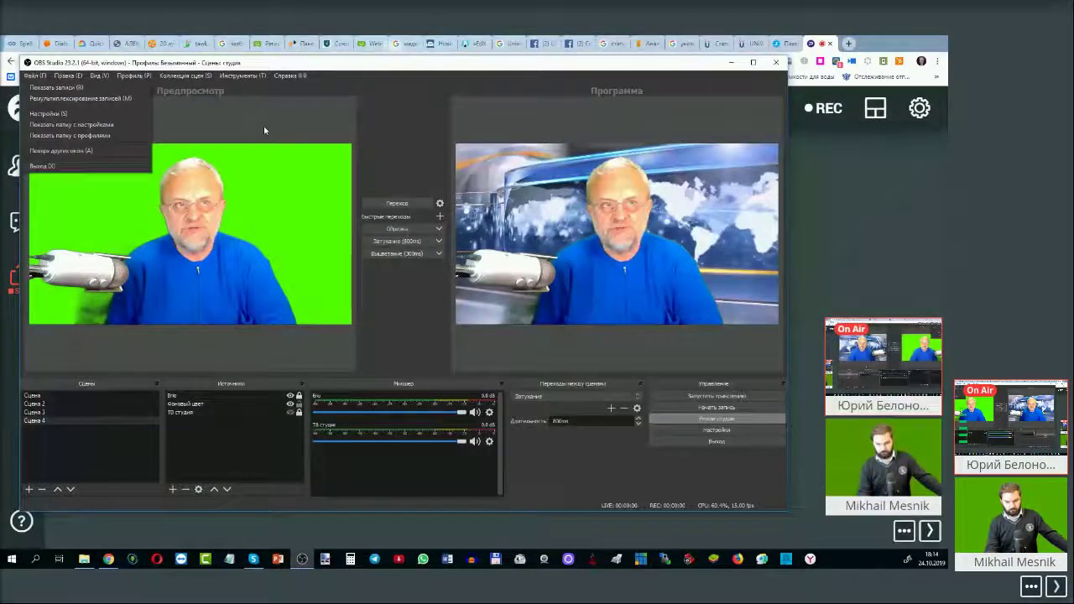
click(264, 125)
drag(275, 63, 264, 63)
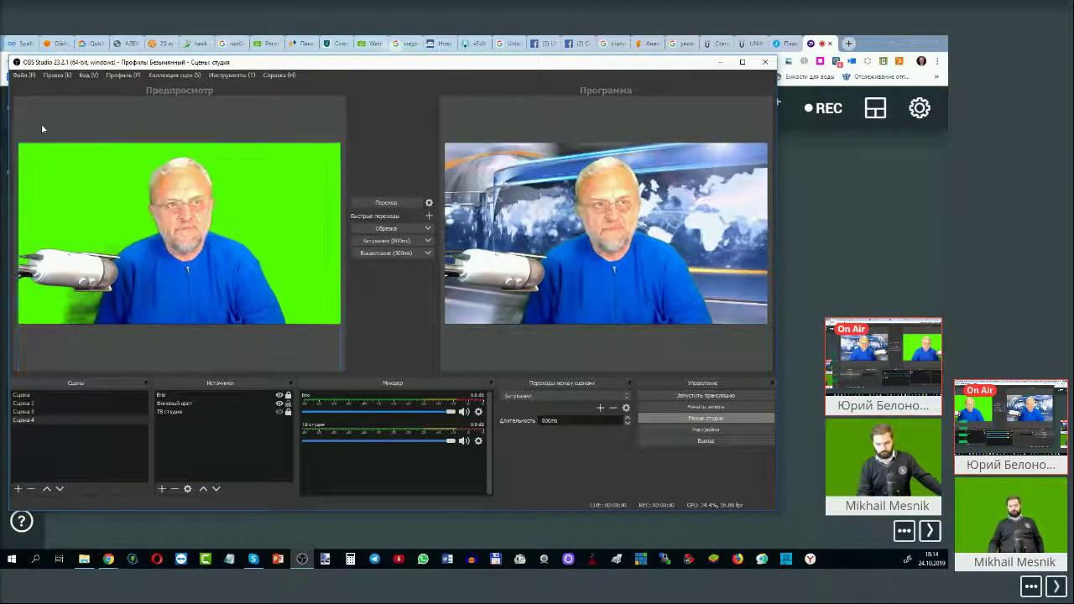
click(25, 77)
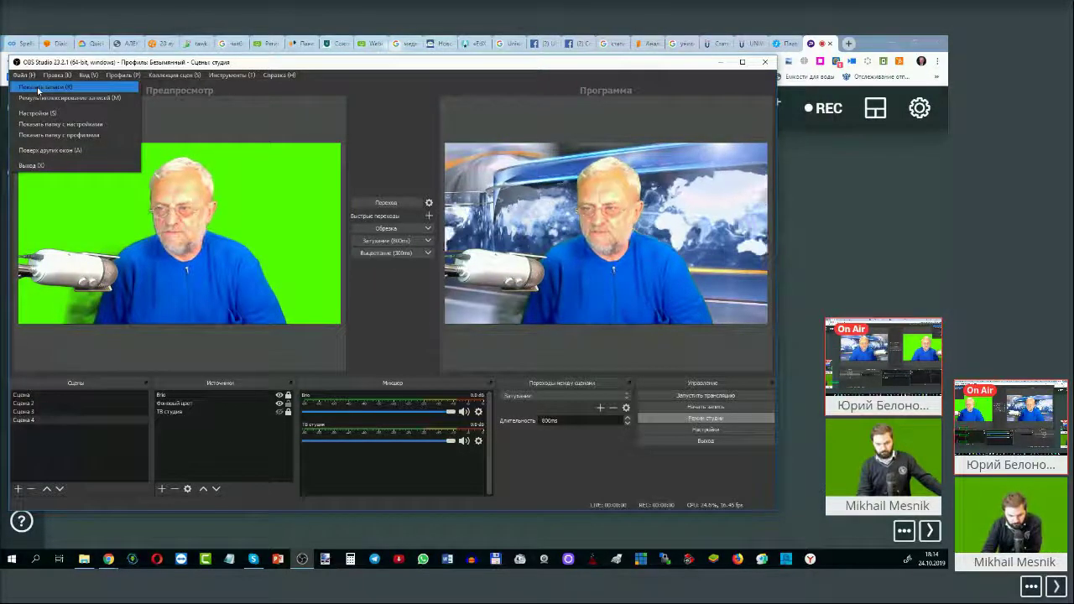
click(38, 89)
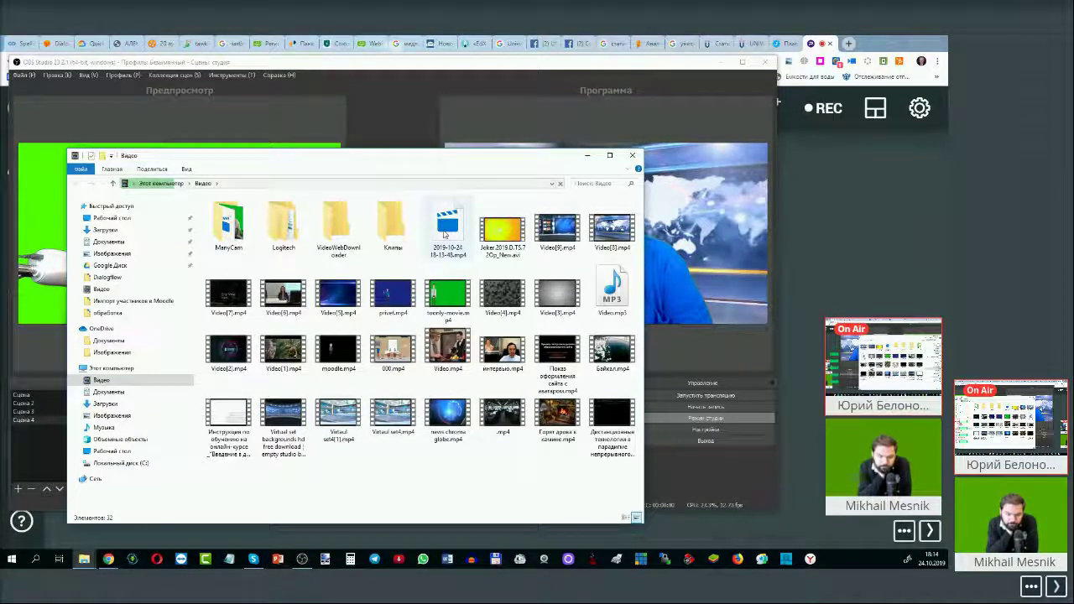
click(443, 237)
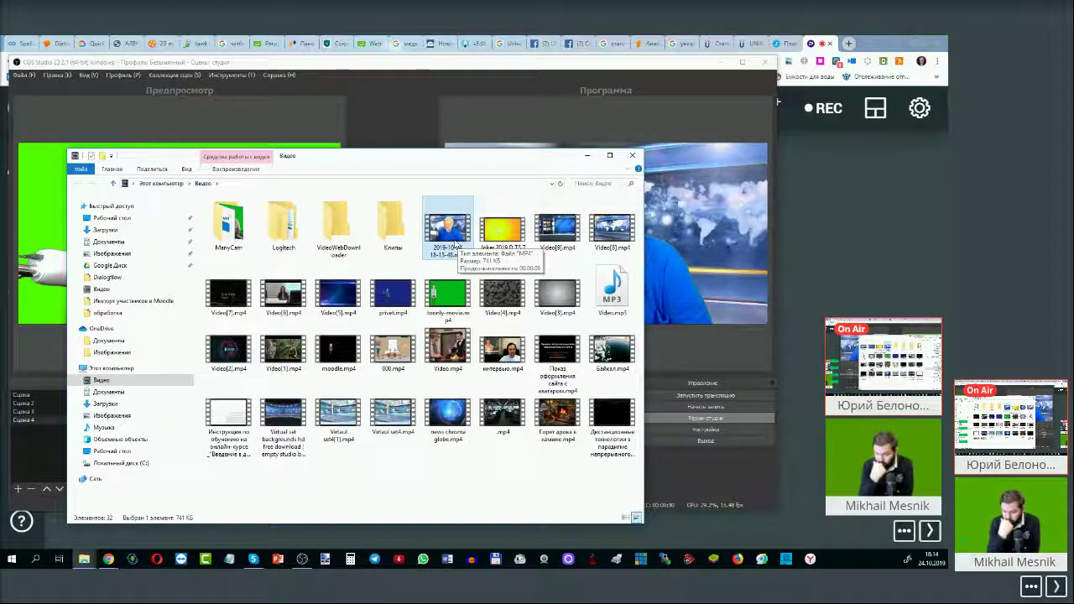
click(689, 456)
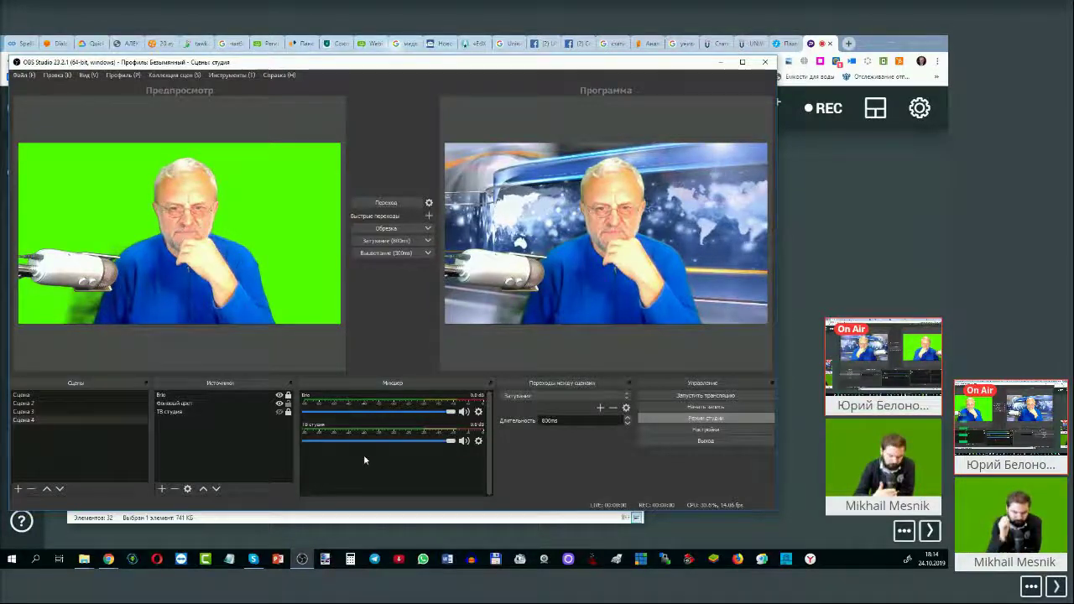
Add a new audio input capture source to Сцена 4 with the default name Захват входного аудиопотока
click(163, 489)
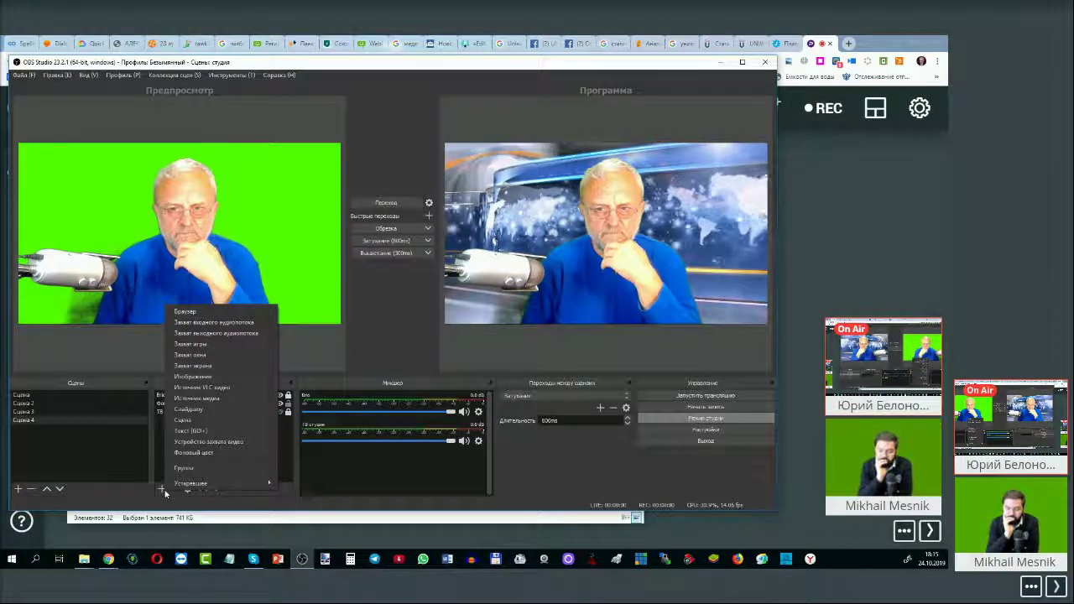
key(Escape)
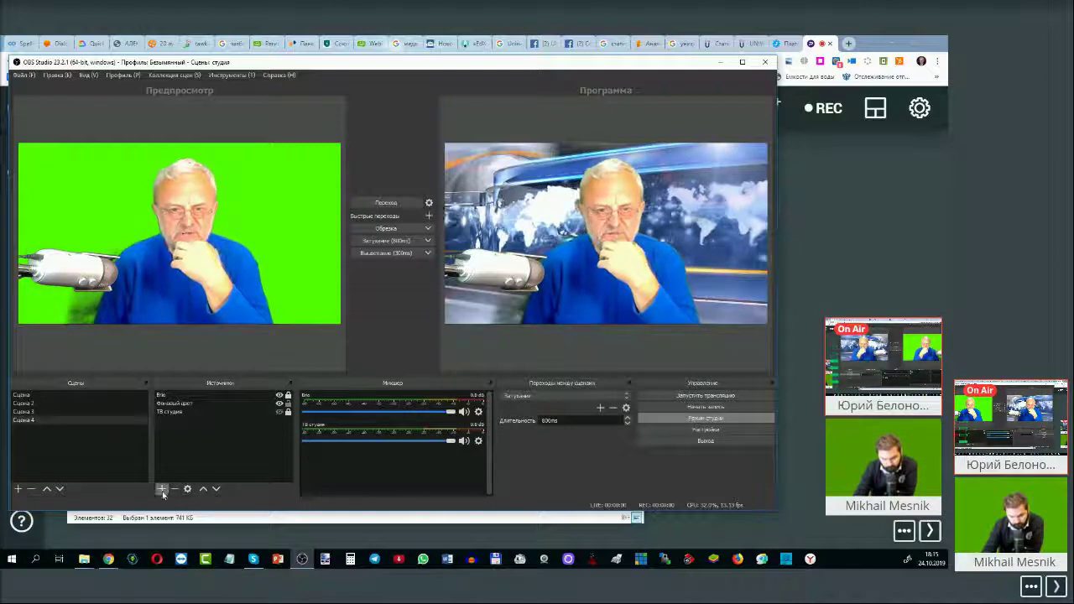
click(162, 489)
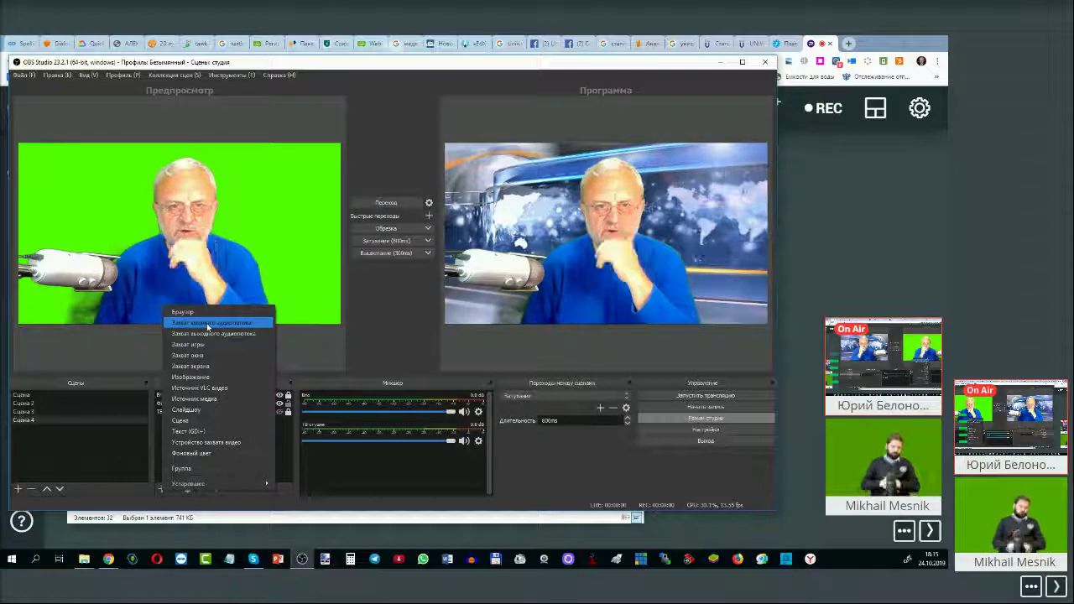
click(207, 324)
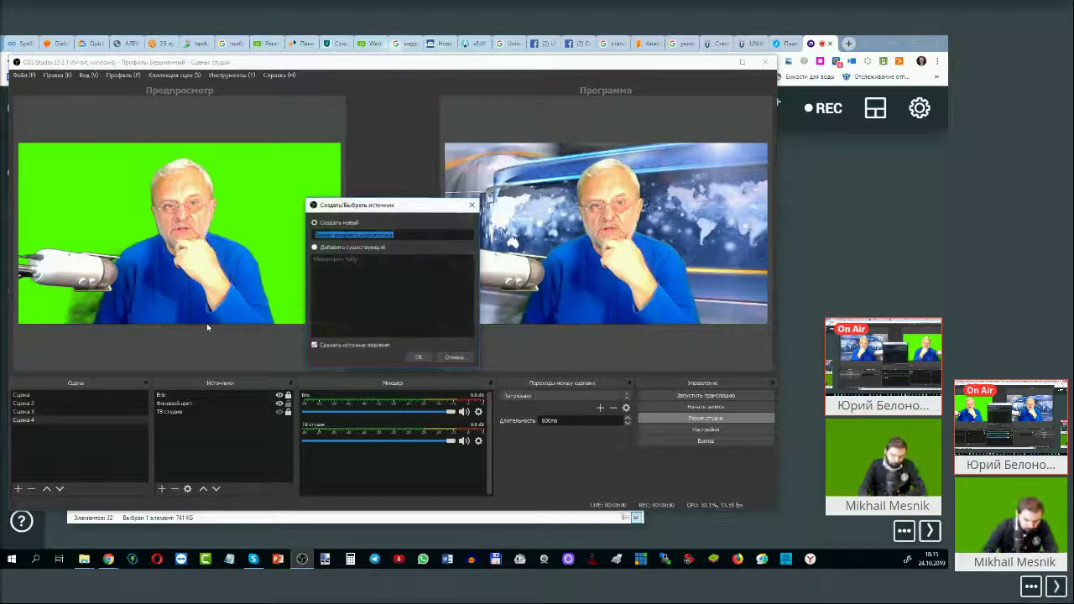
click(322, 260)
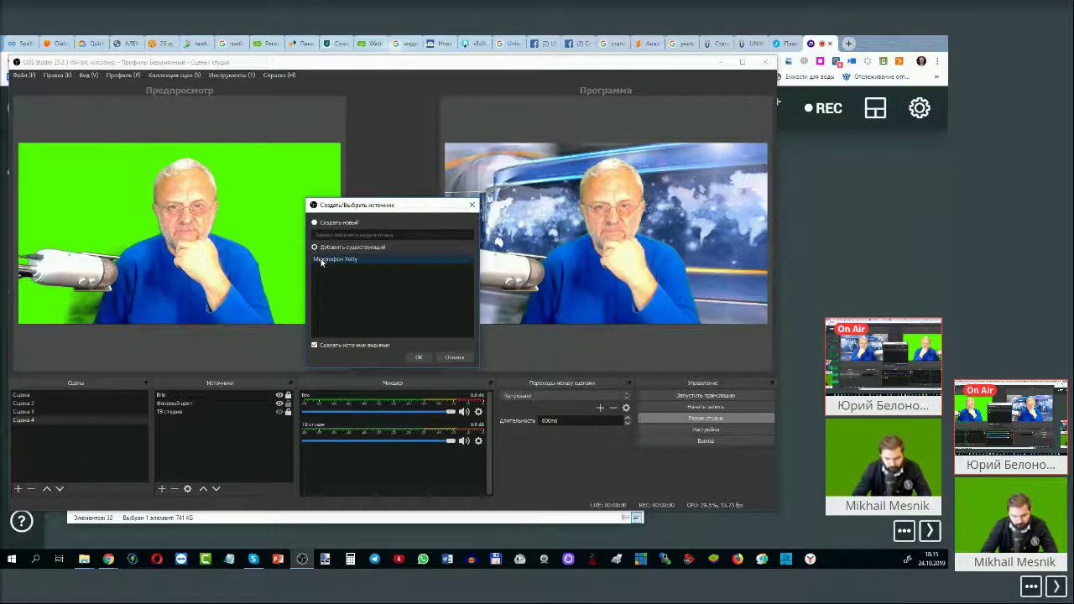
click(316, 223)
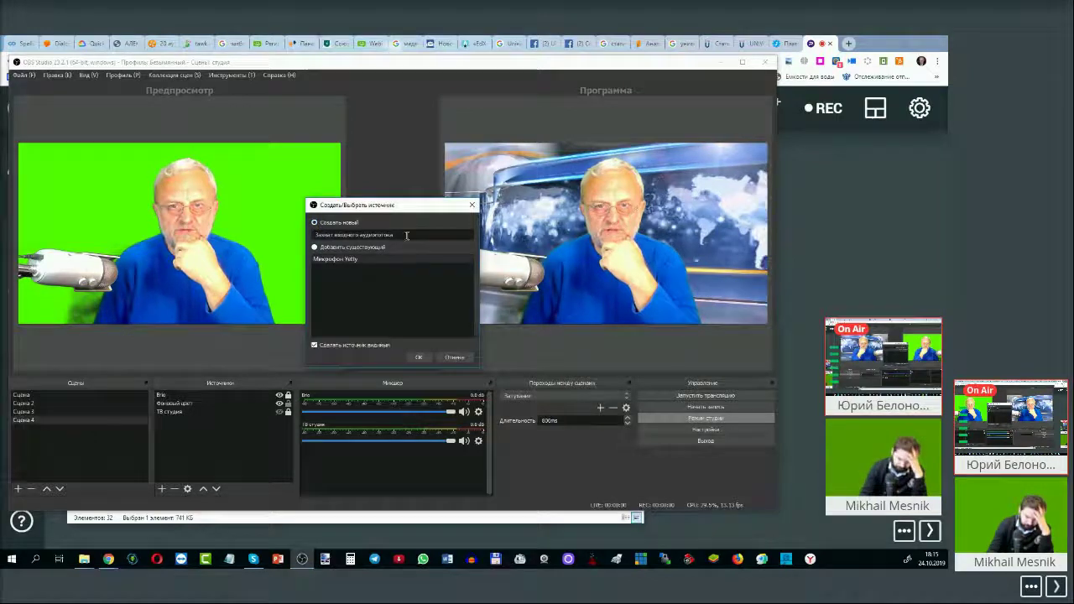
click(418, 359)
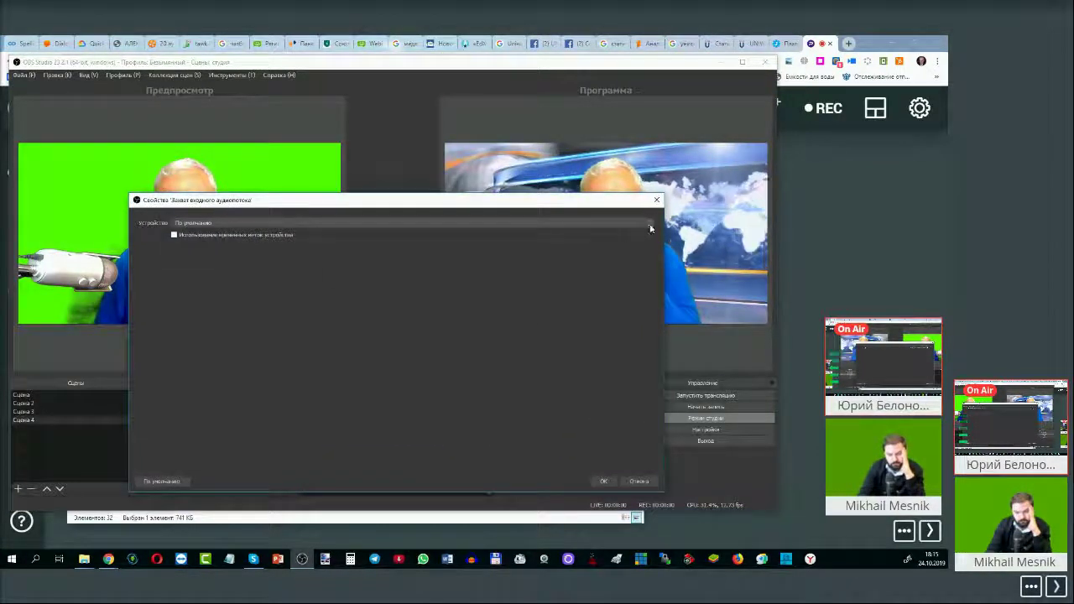
Set the audio input capture device to Микрофон (Yeti Stereo Microphone) and accept the source properties
click(649, 225)
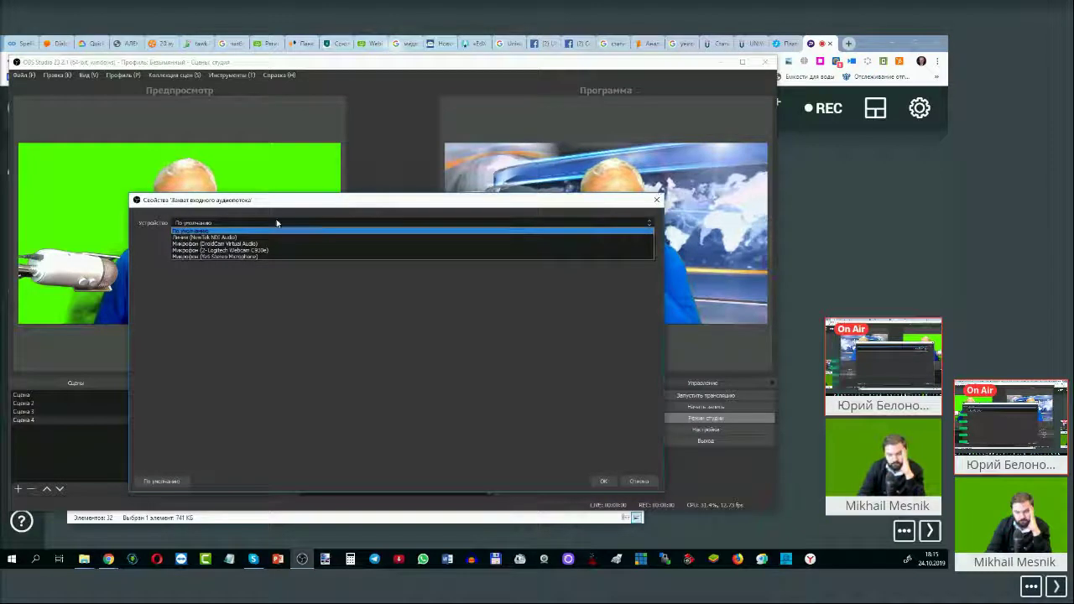
click(237, 256)
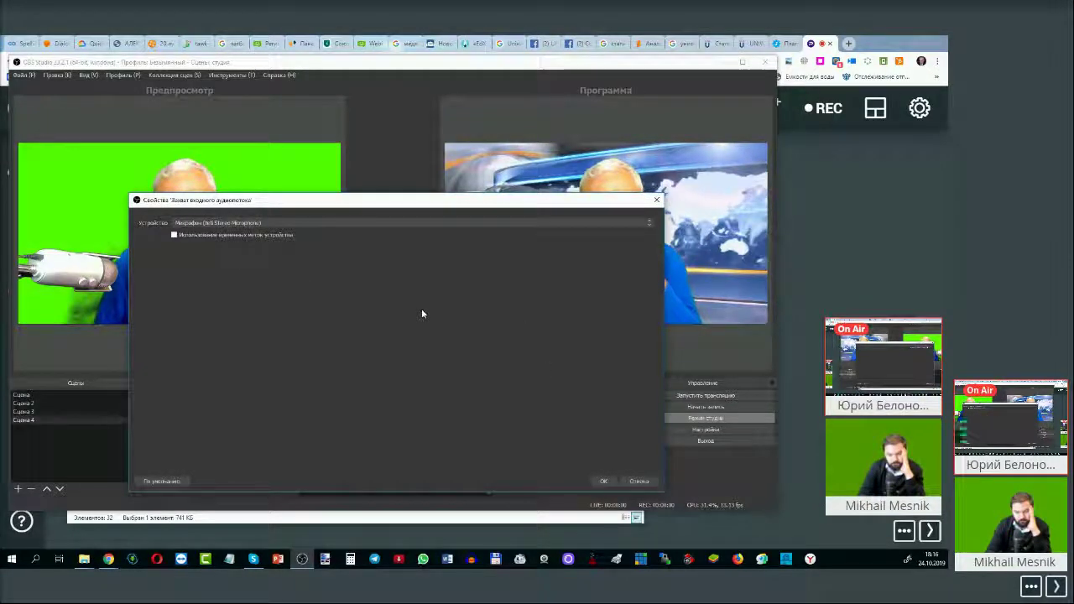
click(603, 481)
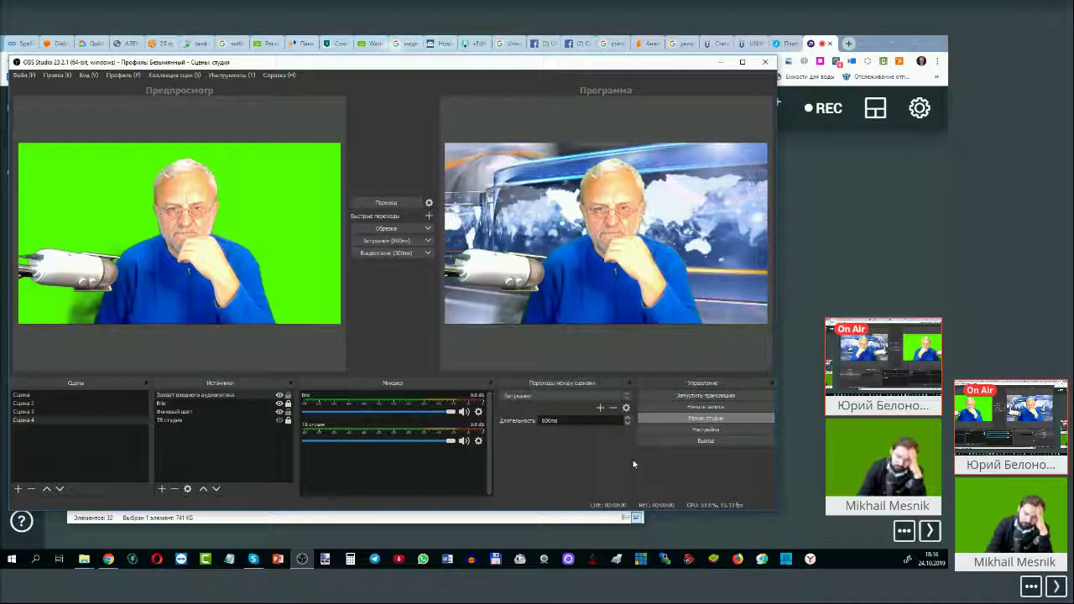
Select the new audio capture source and unhide all hidden channels in the audio mixer
click(214, 395)
click(406, 461)
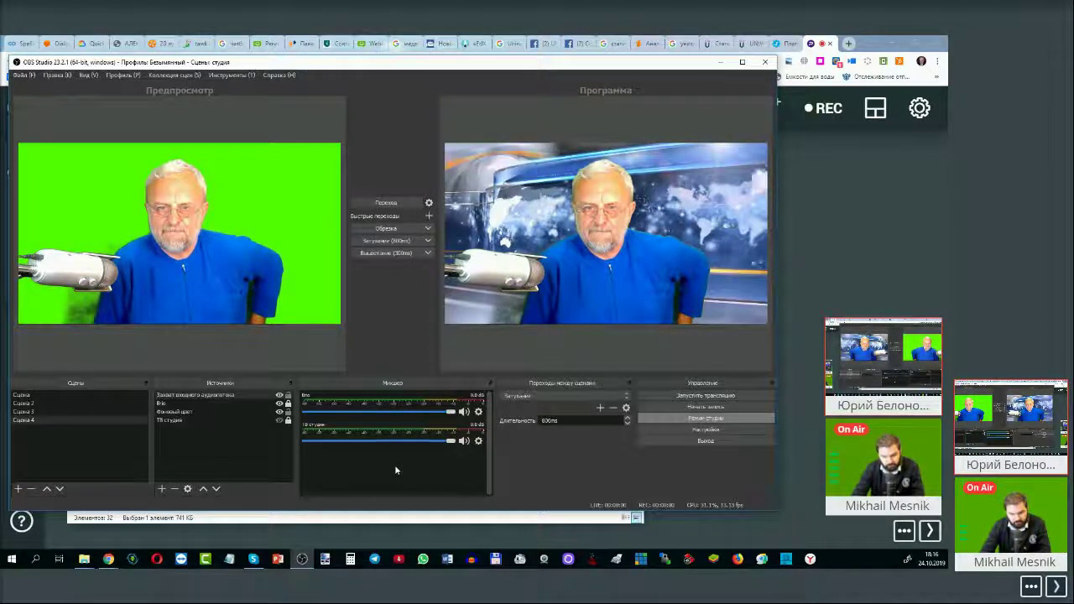
right_click(397, 465)
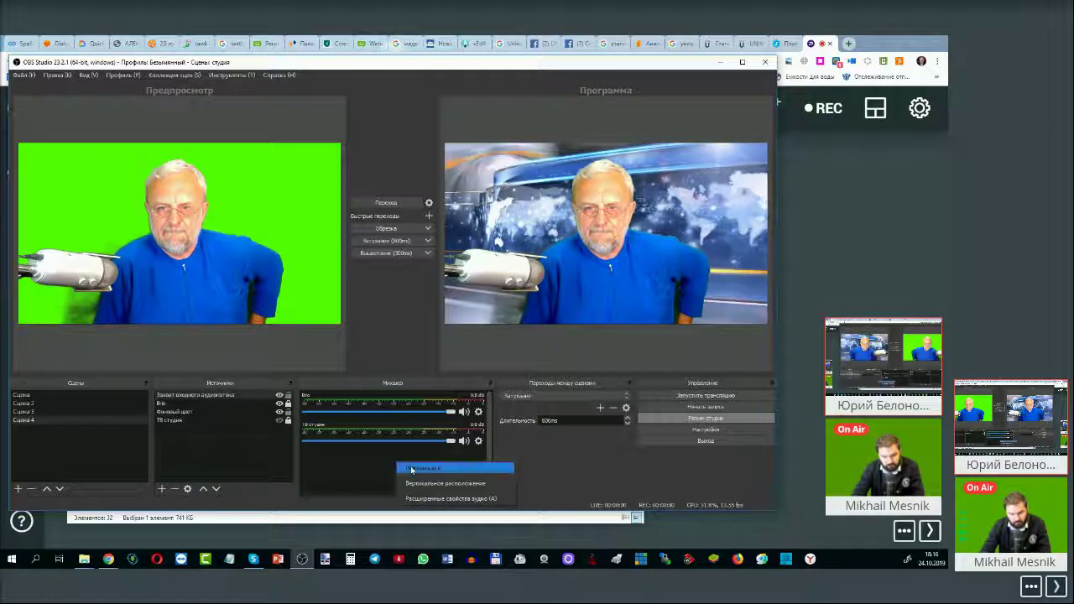
click(332, 454)
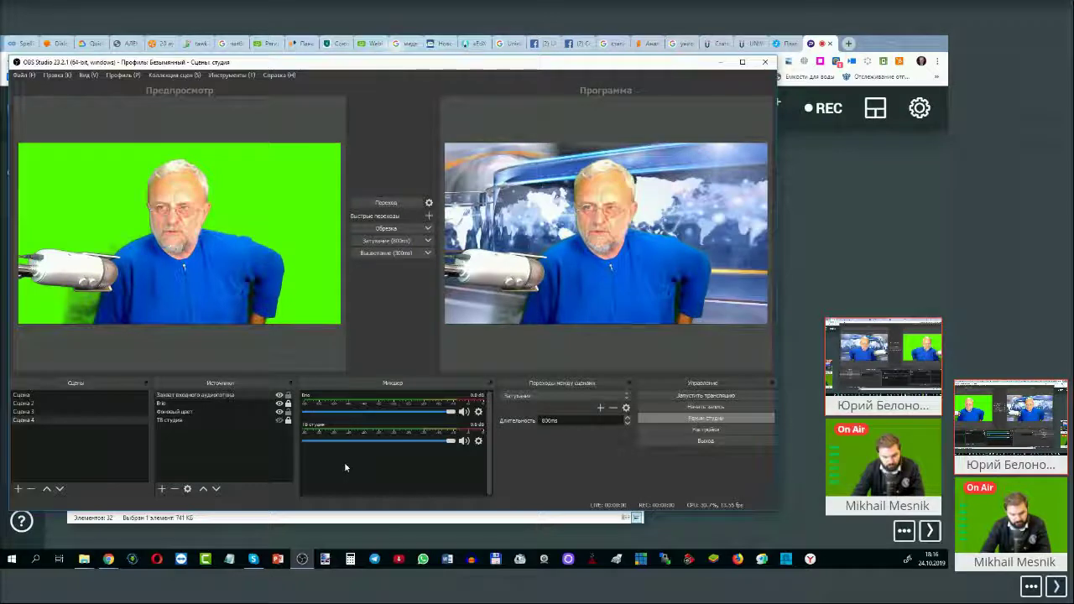
mouse_move(578, 69)
mouse_down()
mouse_move(582, 58)
mouse_move(575, 66)
mouse_up()
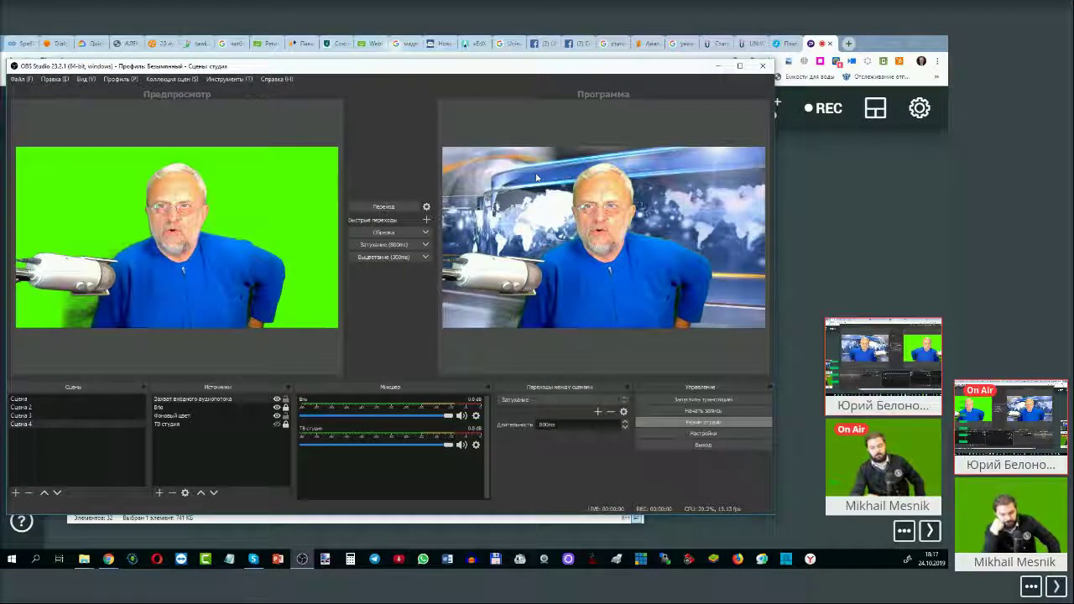
right_click(350, 462)
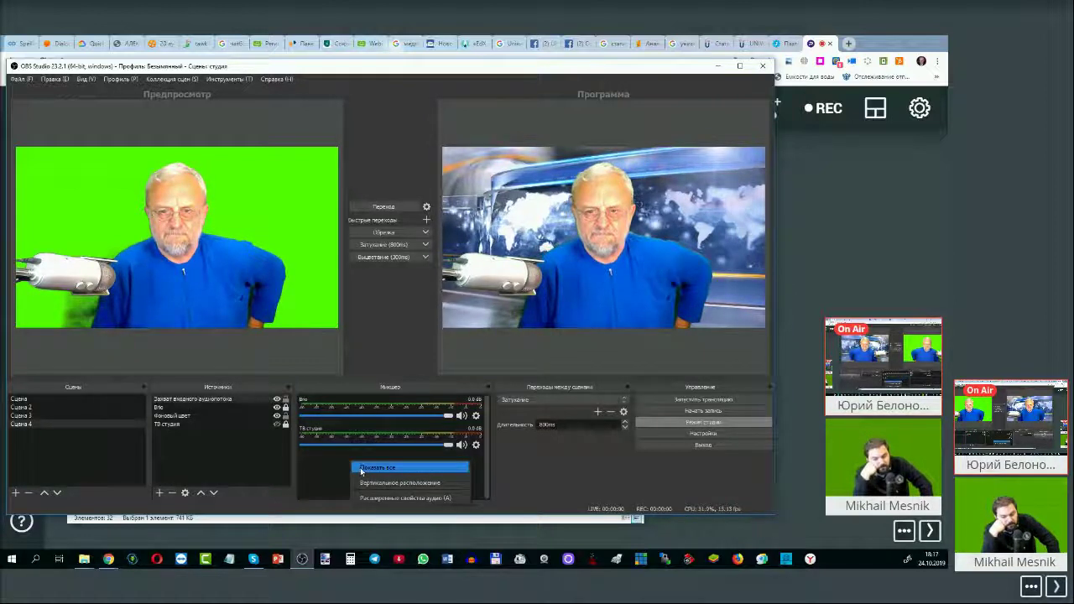
click(361, 467)
Check the sources and mixer channels of Сцена, Сцена 2 and Сцена 3, and return to Сцена 4
click(23, 401)
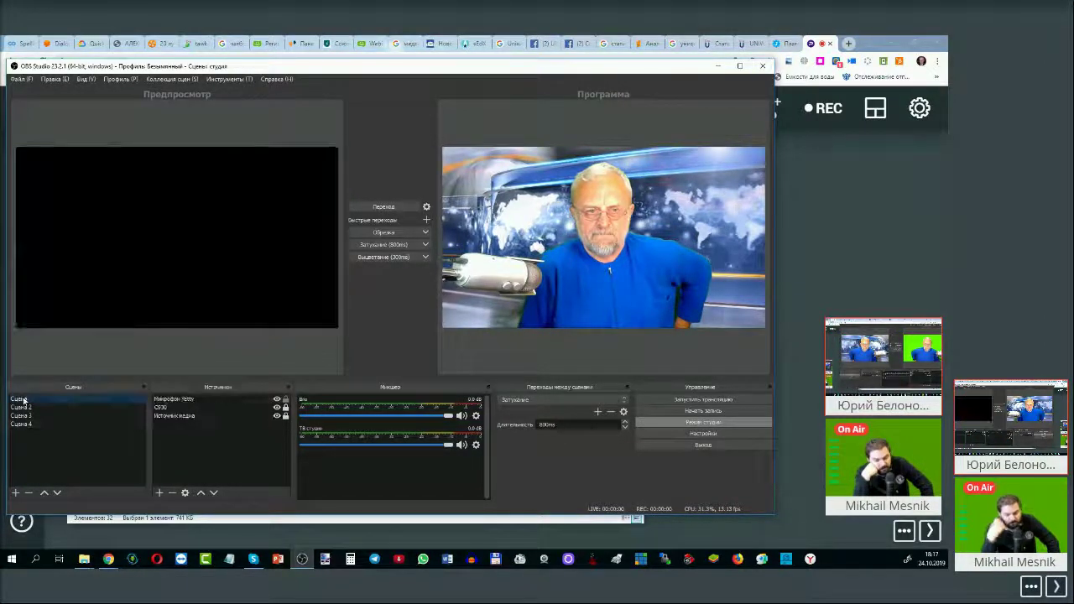
click(27, 408)
click(27, 416)
click(27, 425)
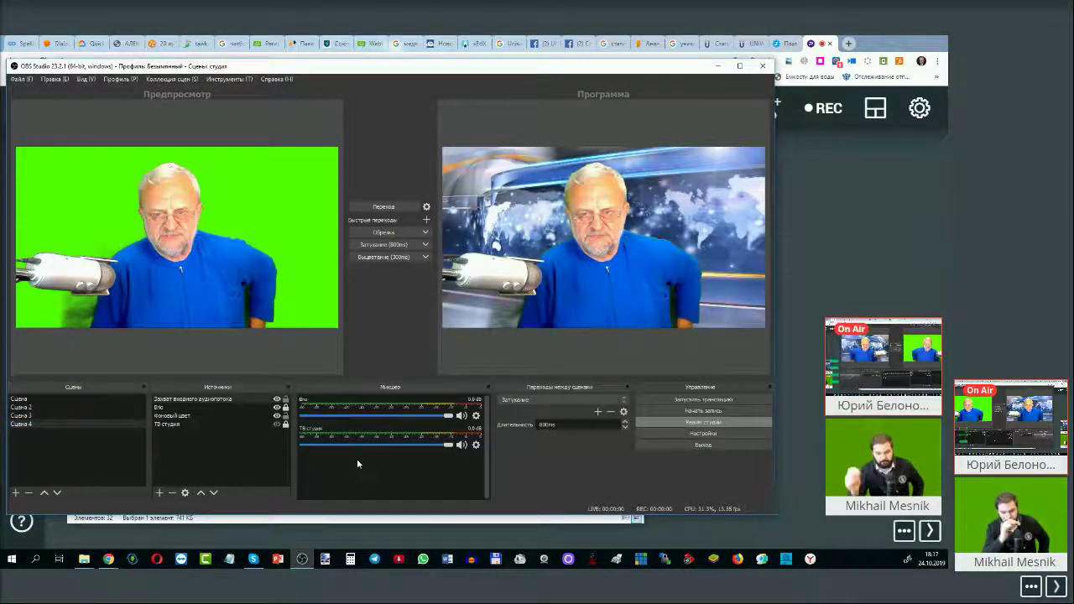
click(475, 417)
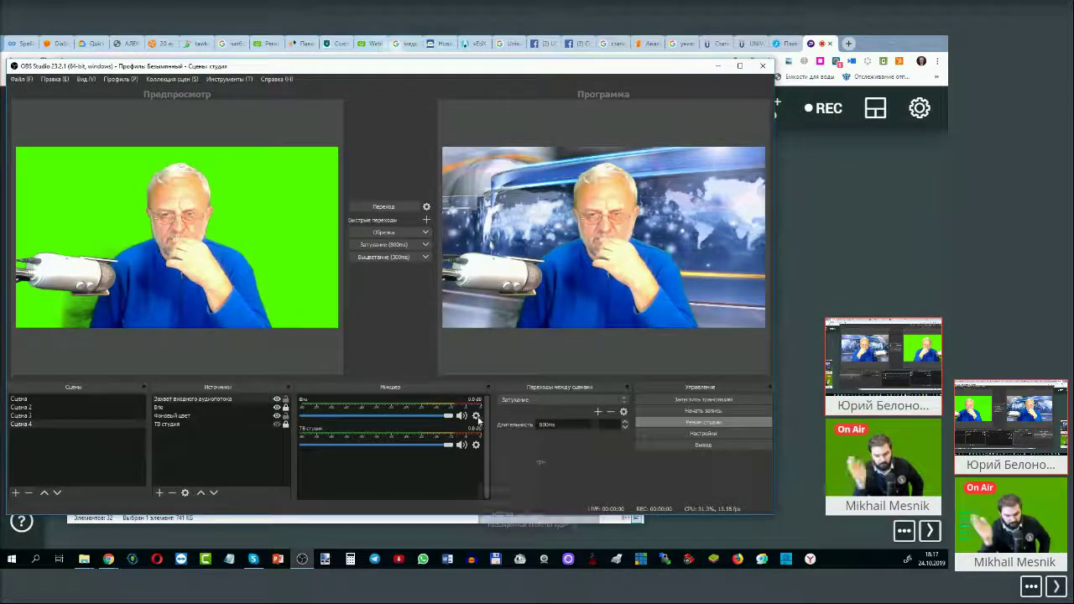
click(452, 456)
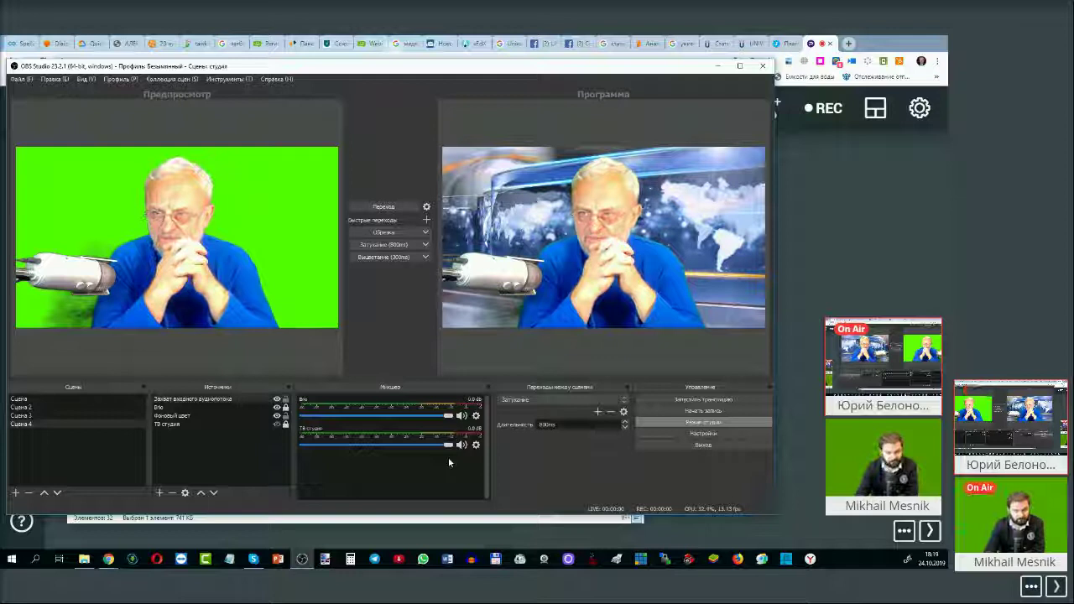
click(22, 79)
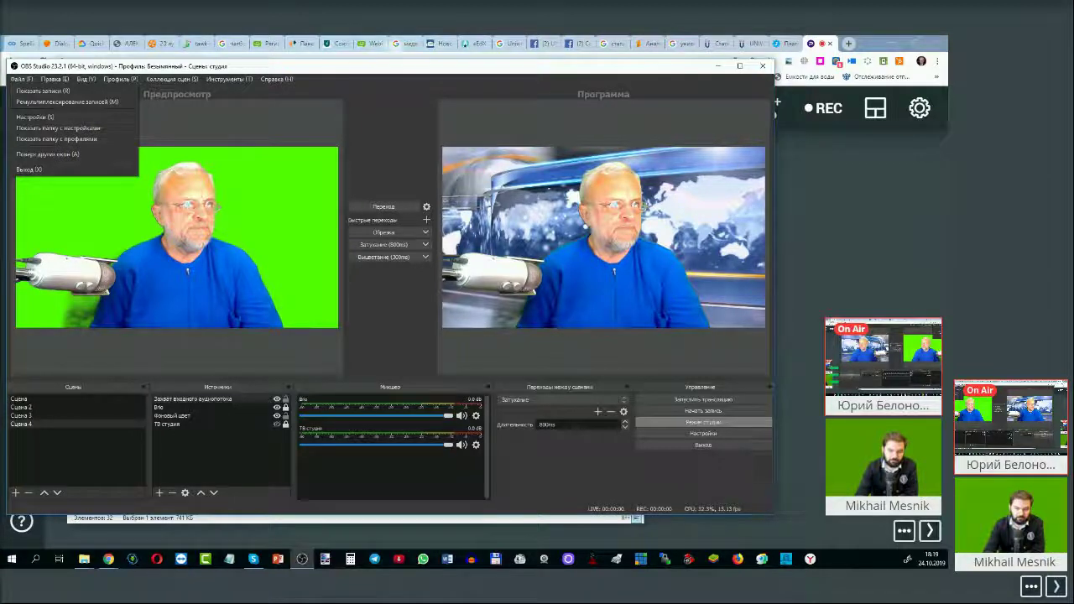
Switch to the Proficonf conference in Chrome and open its recording options
key(alt+Tab)
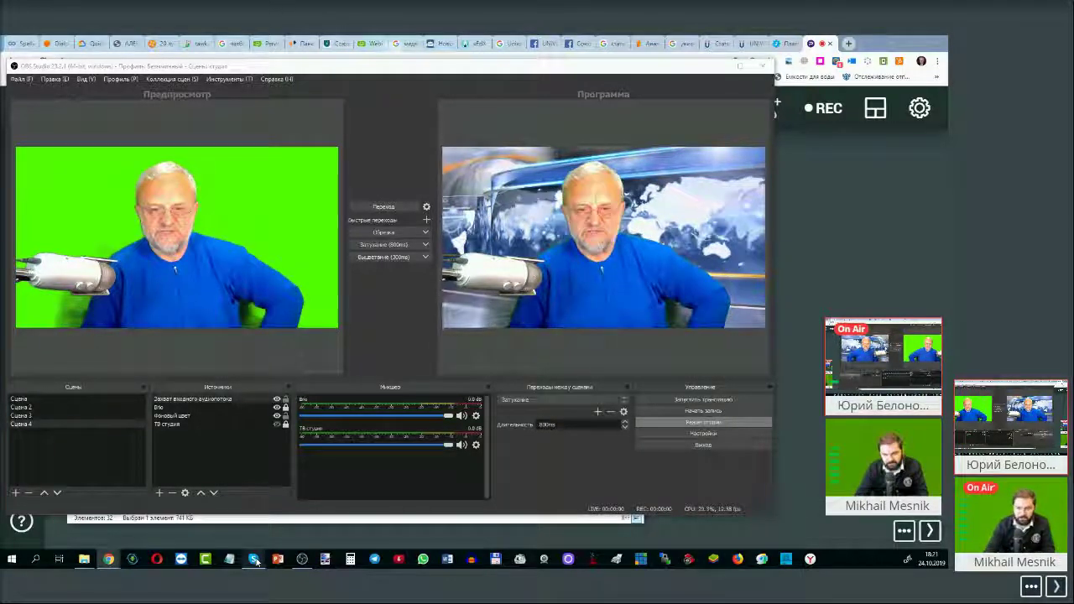
click(868, 157)
click(826, 109)
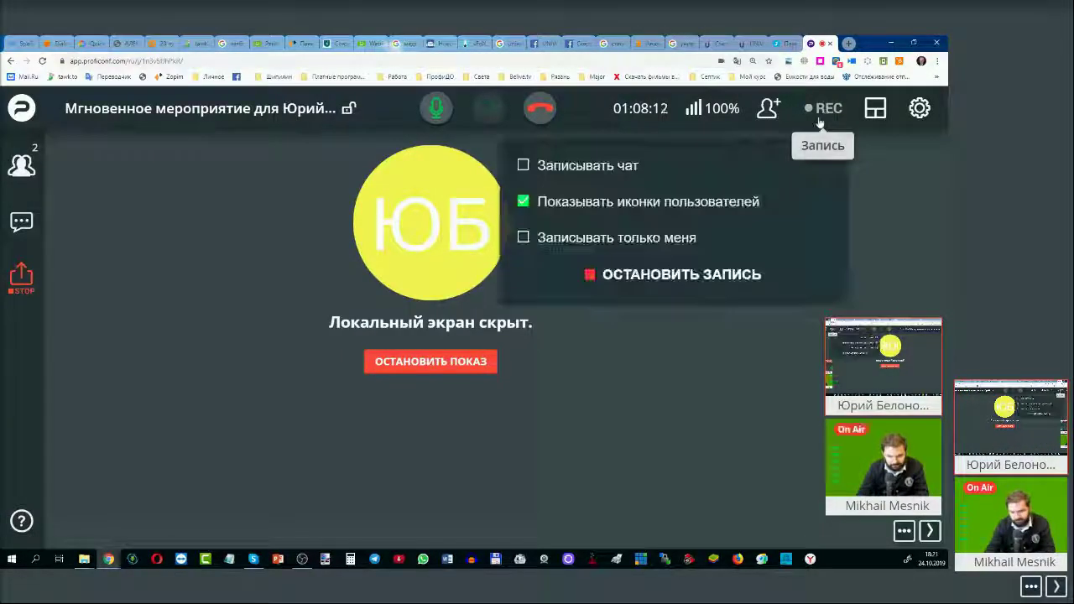